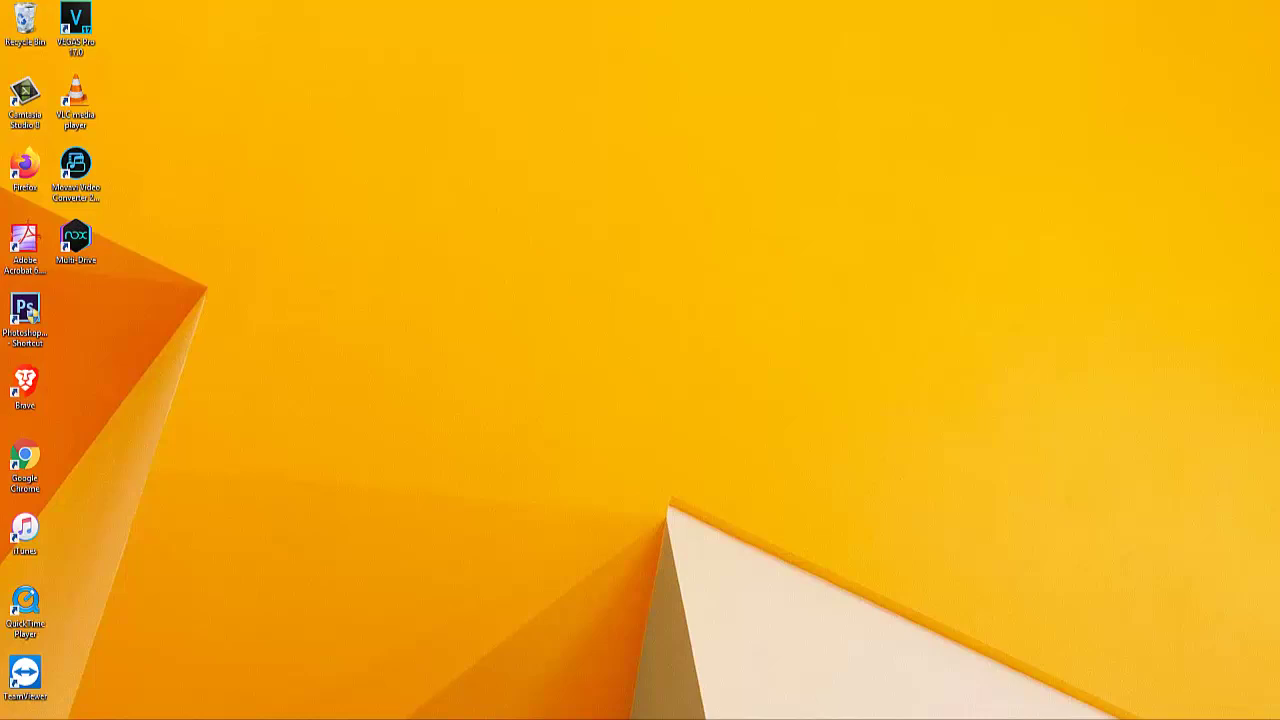
# Open Firefox and search Google for "opera browser".
pyautogui.doubleClick(25, 168)
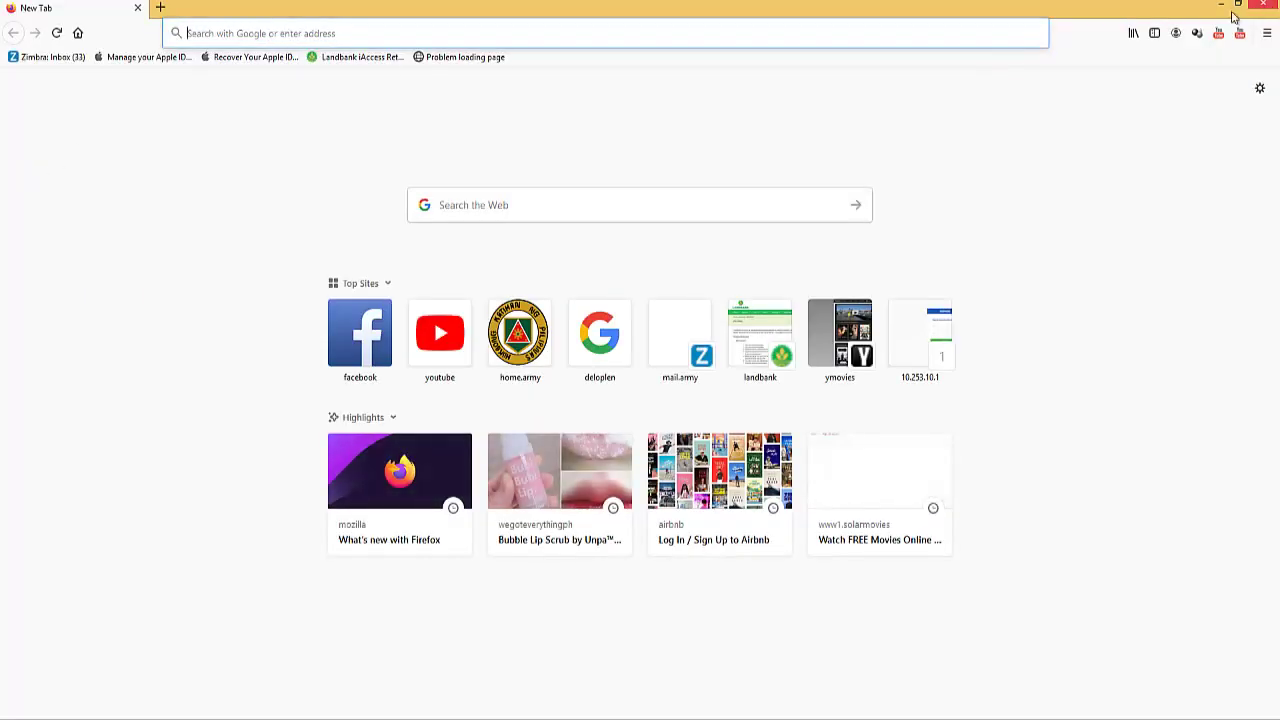
pyautogui.click(1233, 10)
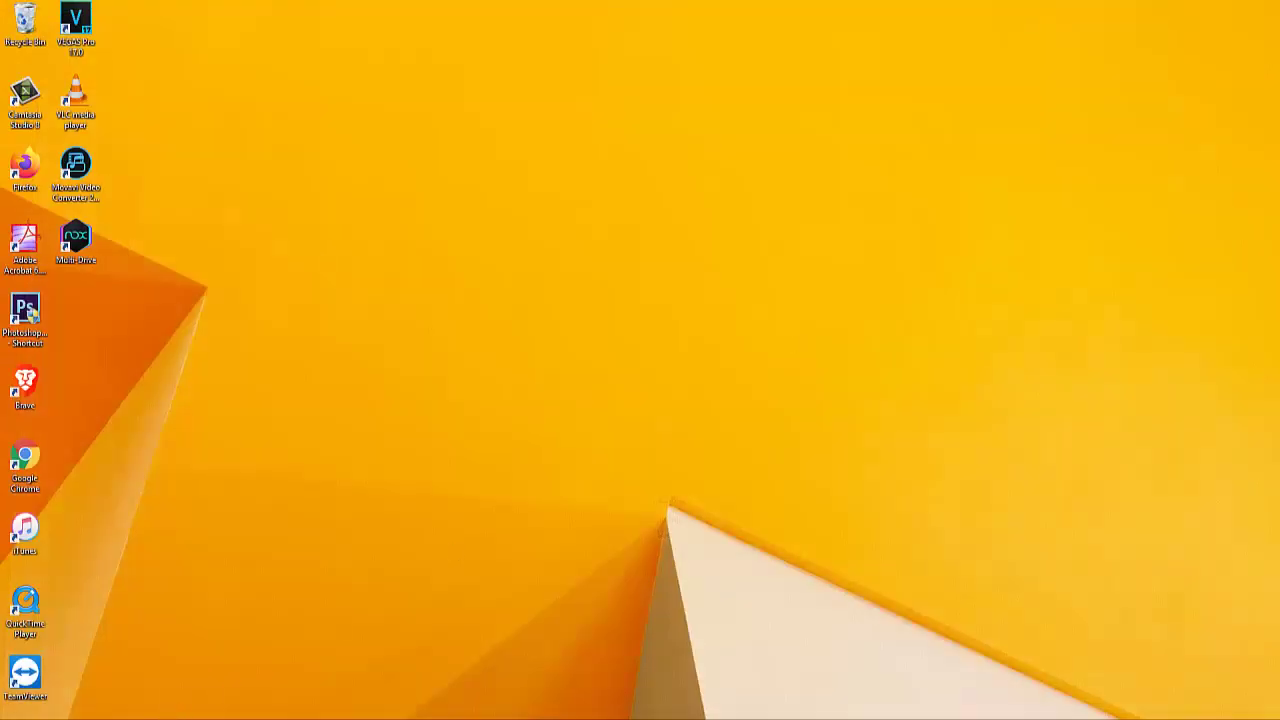
pyautogui.hotkey('alt', 'Tab')
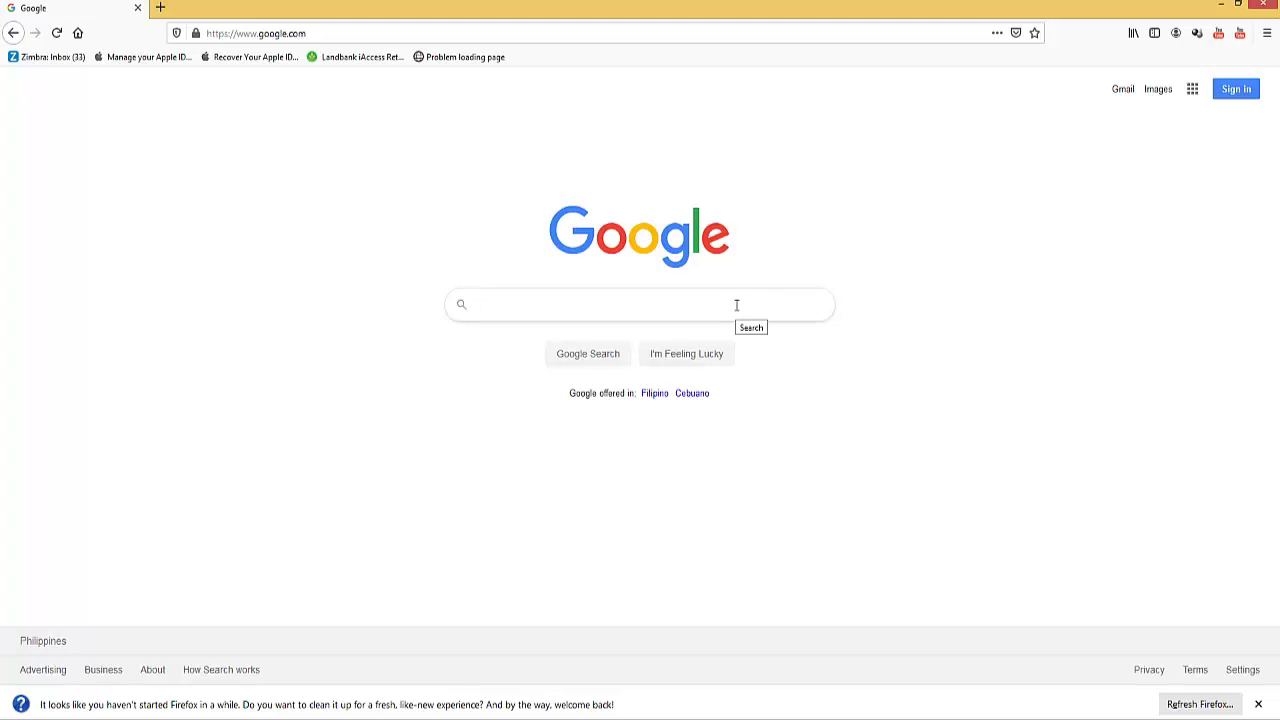
pyautogui.write('D')
pyautogui.press('BackSpace')
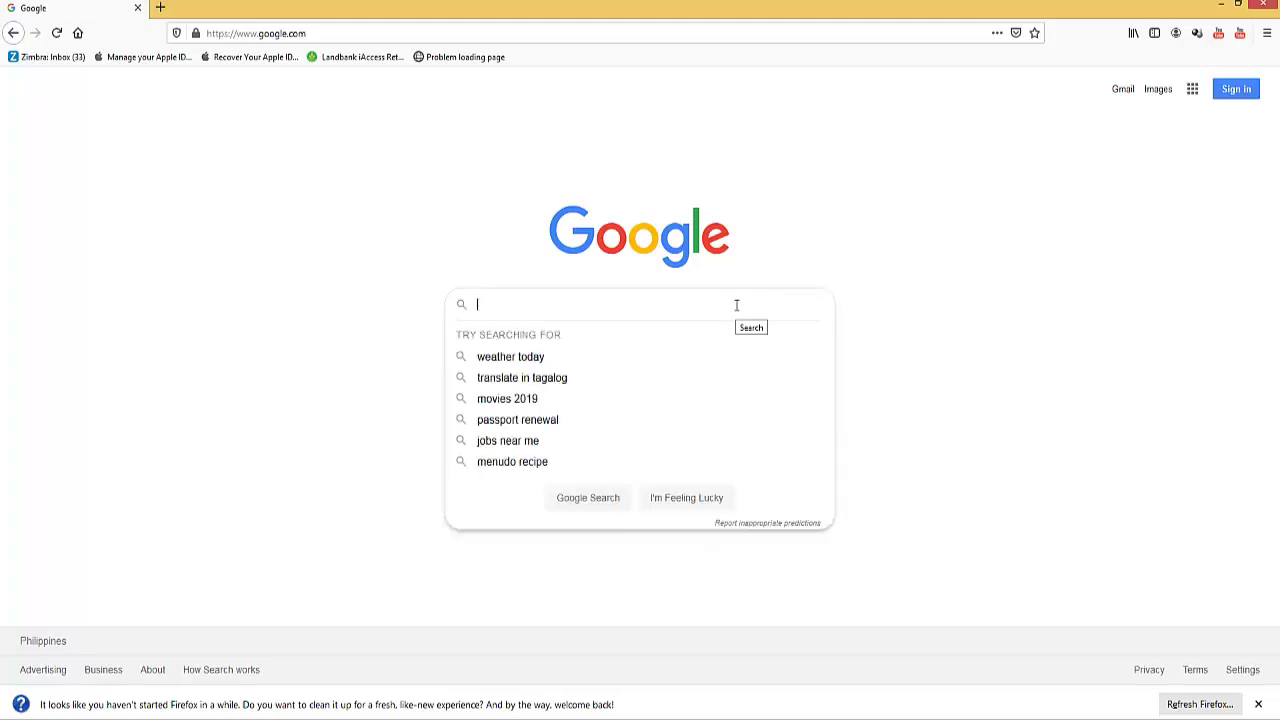
pyautogui.write('oe')
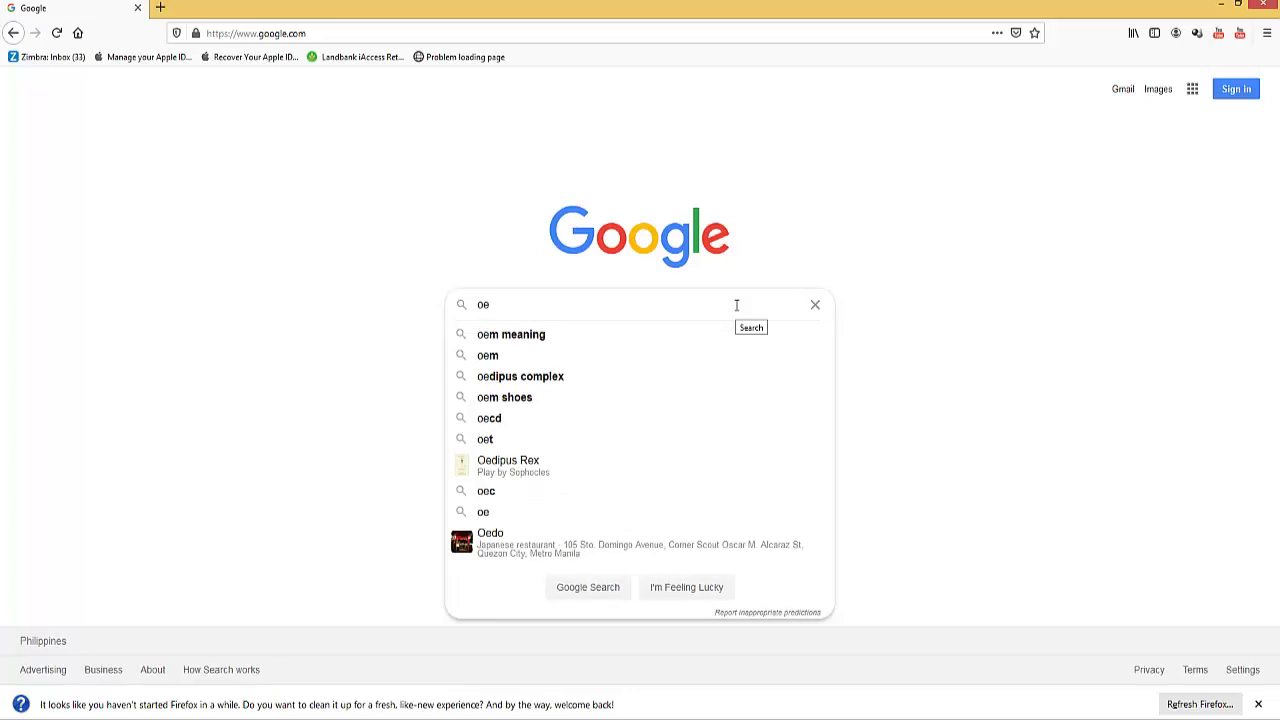
pyautogui.press('BackSpace')
pyautogui.press('BackSpace')
pyautogui.write('opera')
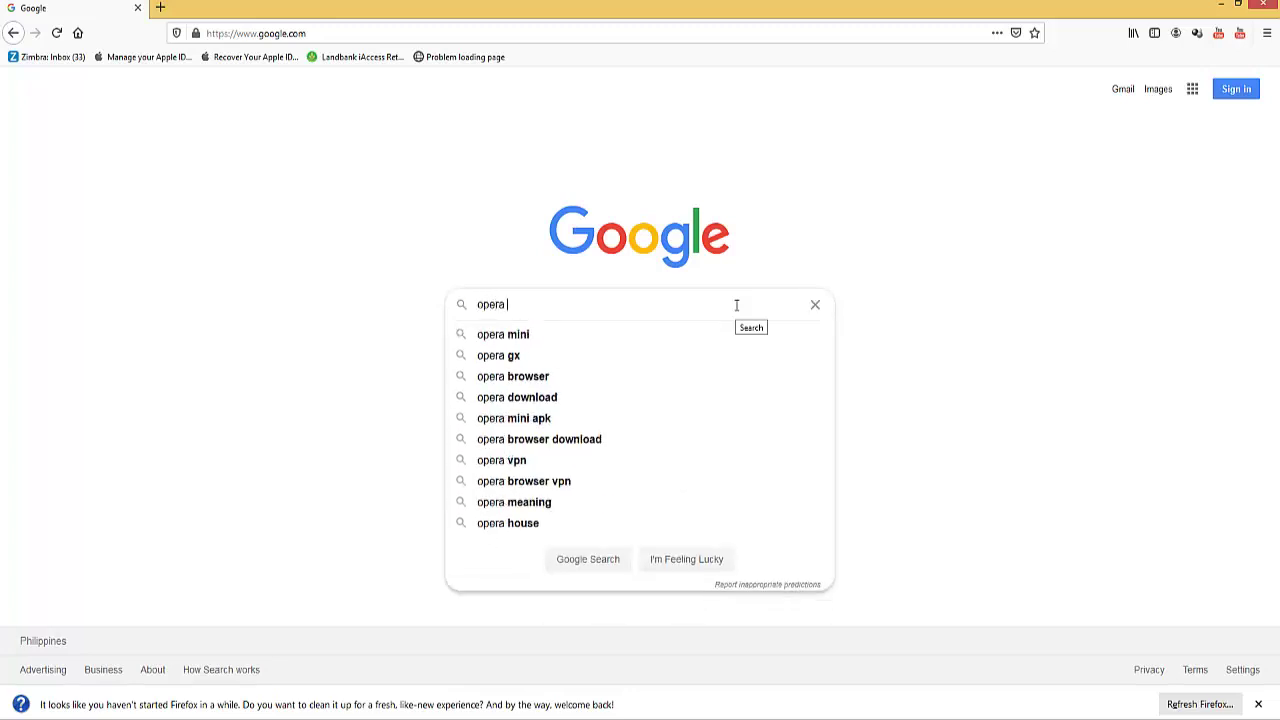
pyautogui.write(' brows')
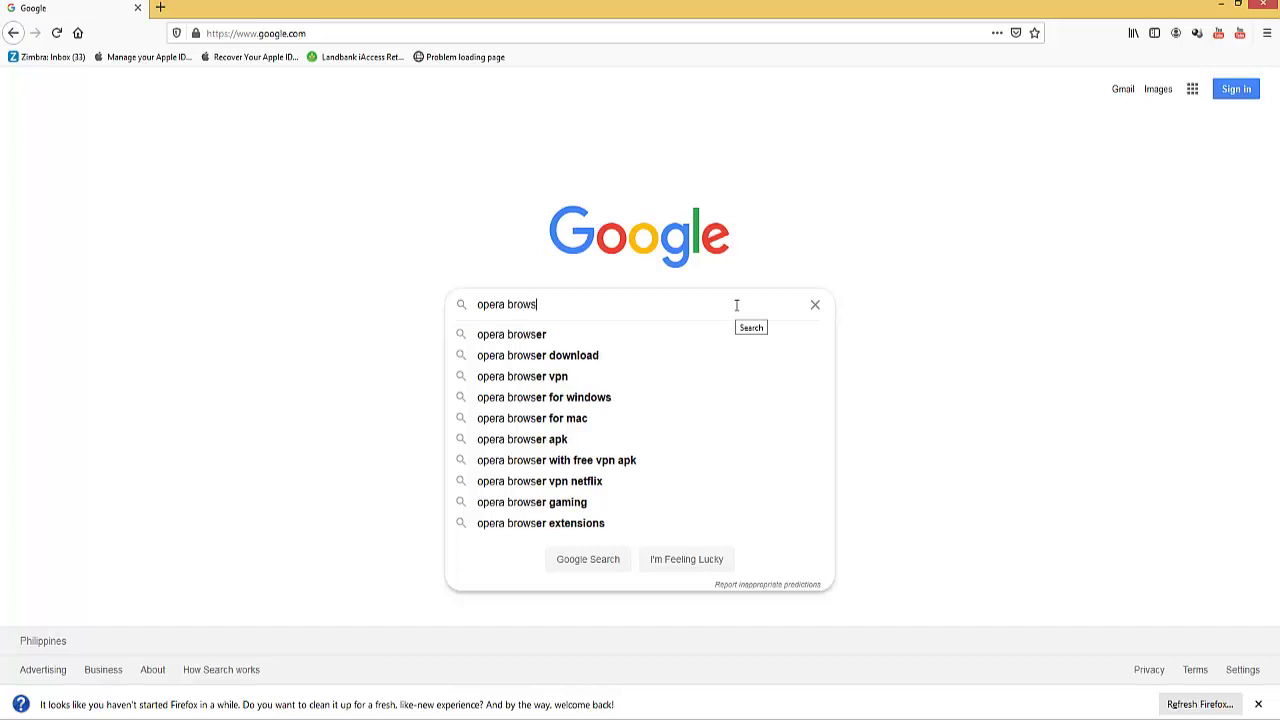
pyautogui.write('er')
pyautogui.press('Return')
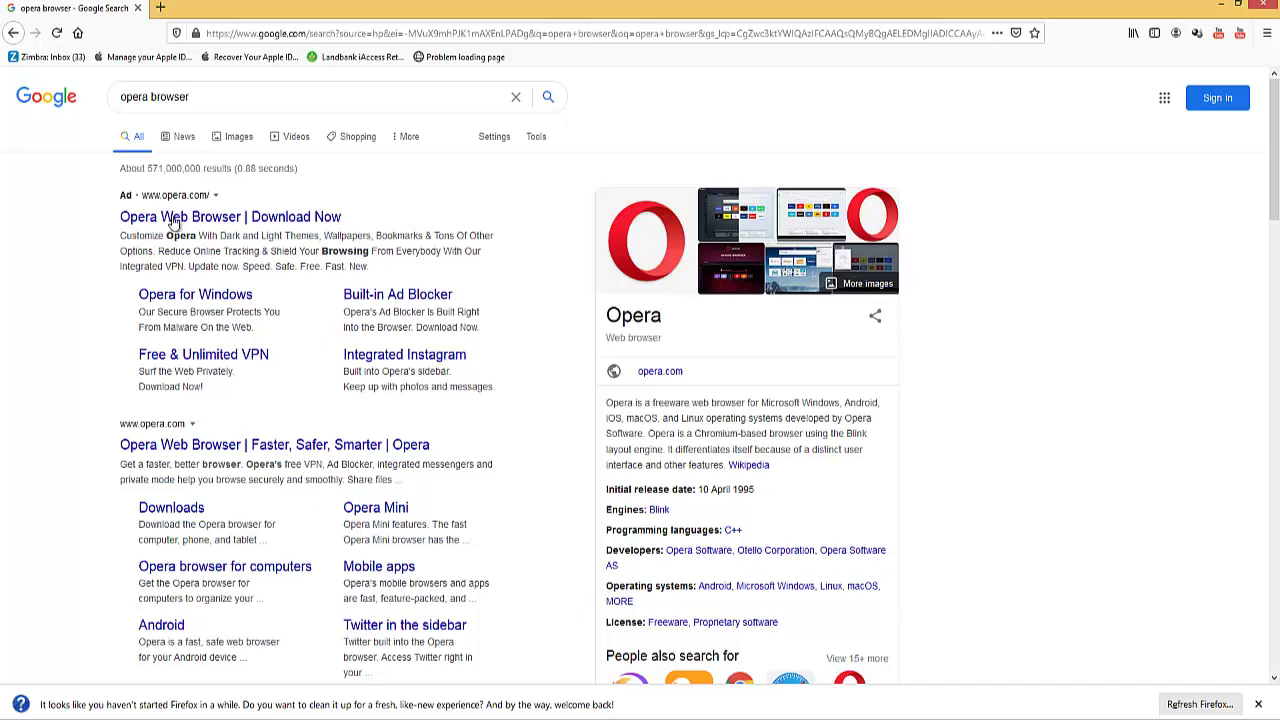
# Download Opera with VPN from the sponsored result's Free & Unlimited VPN page, saving OperaSetup.exe.
pyautogui.click(208, 358)
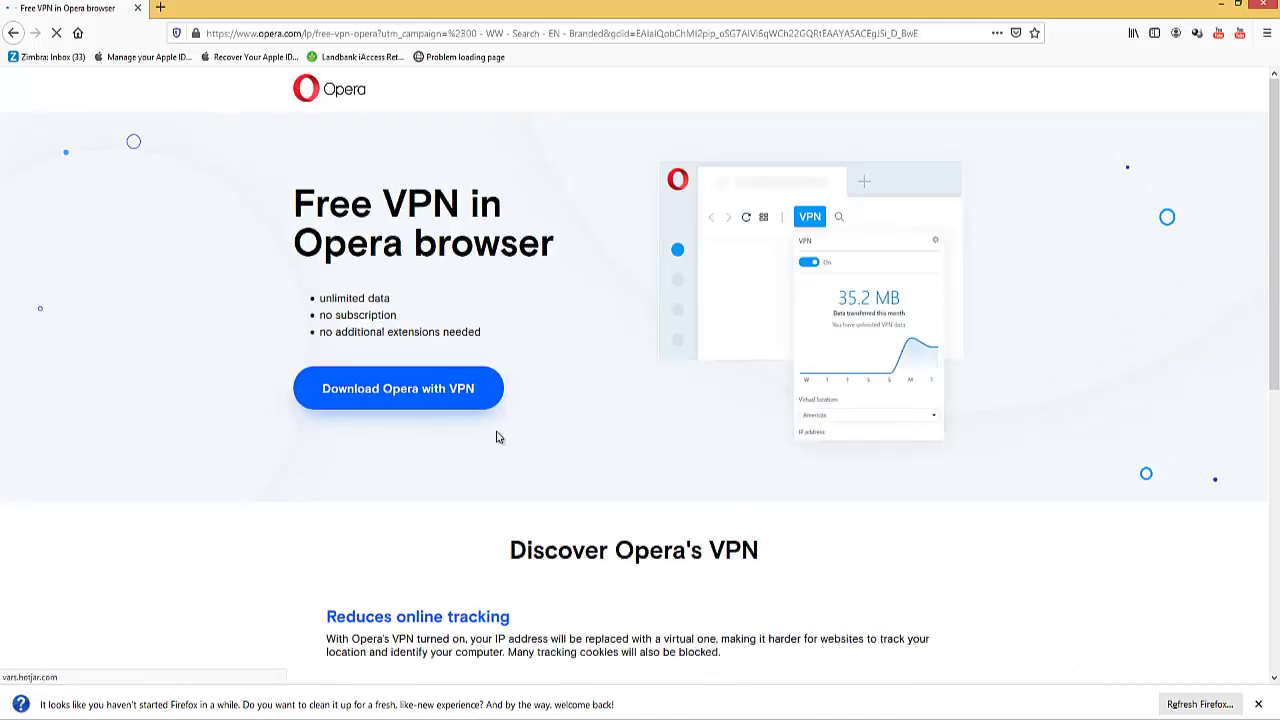
pyautogui.click(443, 403)
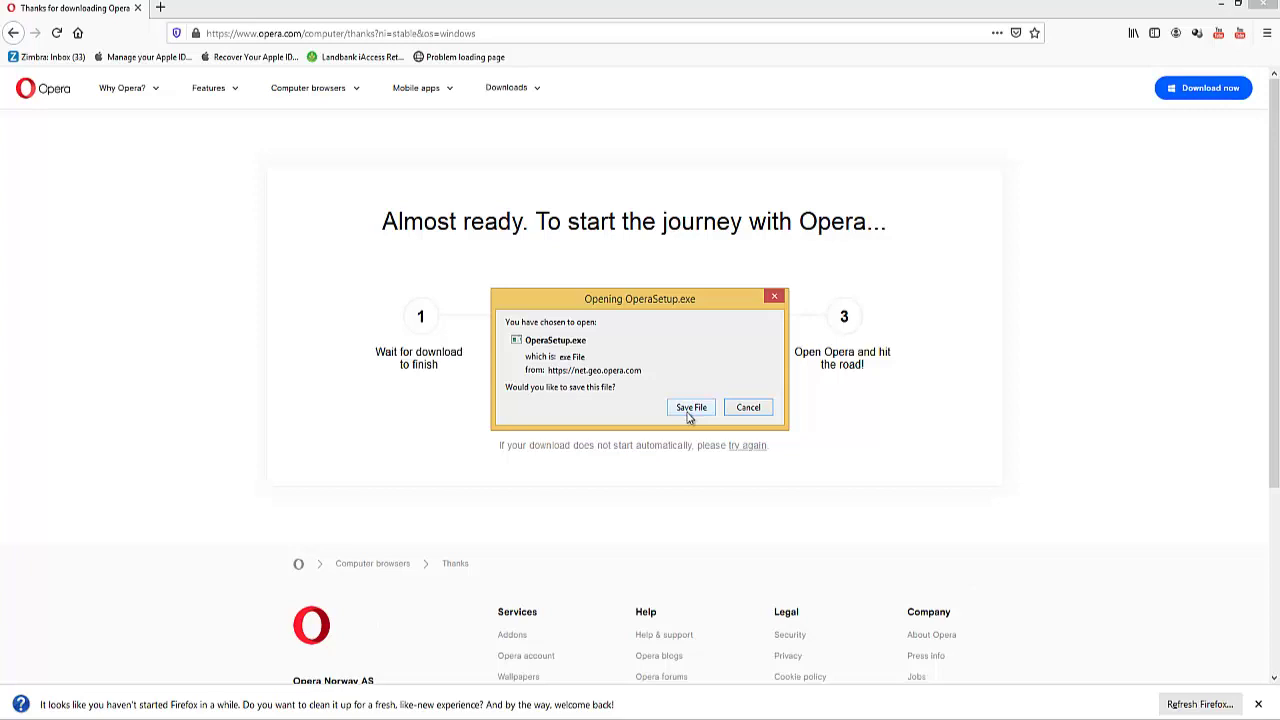
pyautogui.click(690, 408)
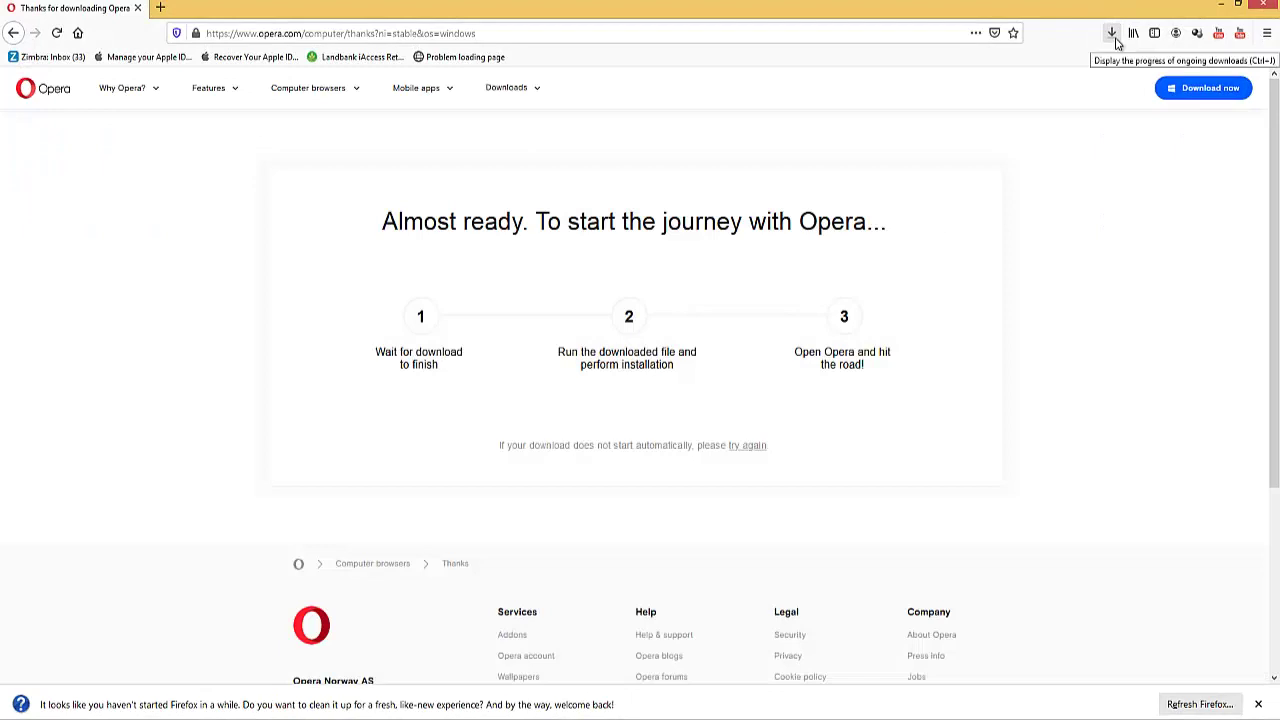
# Run the downloaded OperaSetup file from its containing folder as administrator and install Opera, dismissing the new-applications notification.
pyautogui.click(1114, 38)
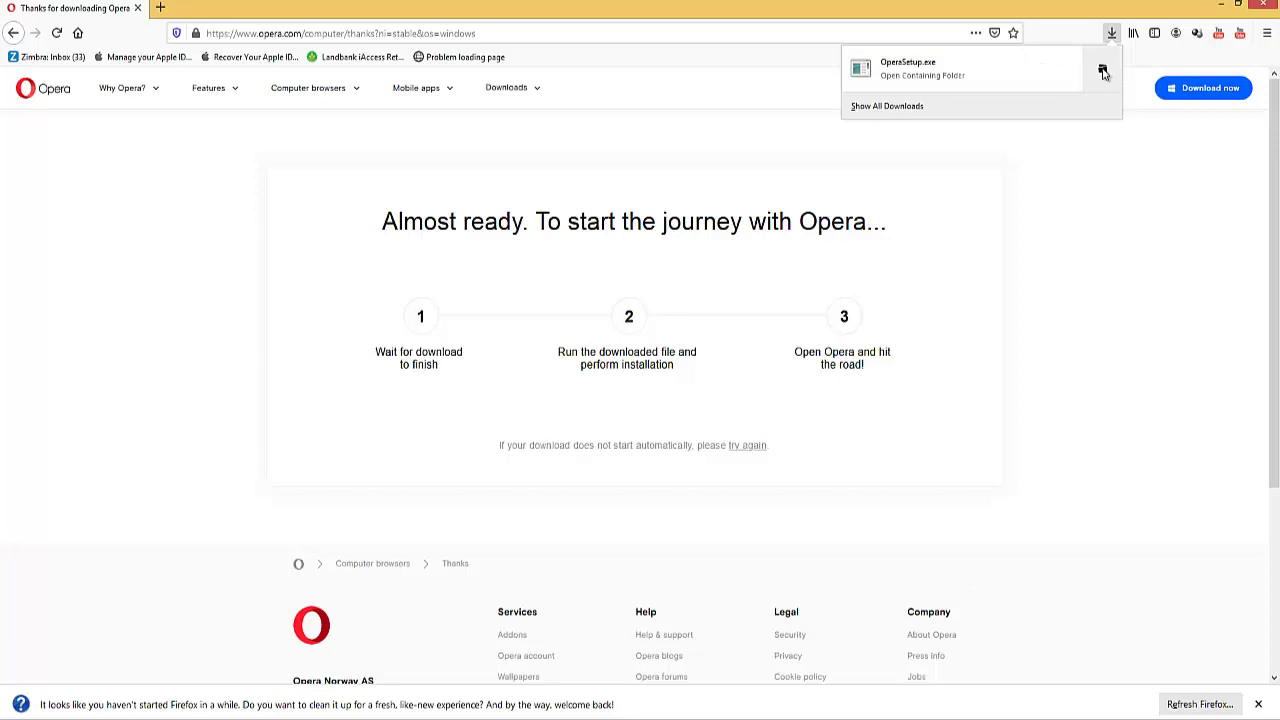
pyautogui.click(1104, 74)
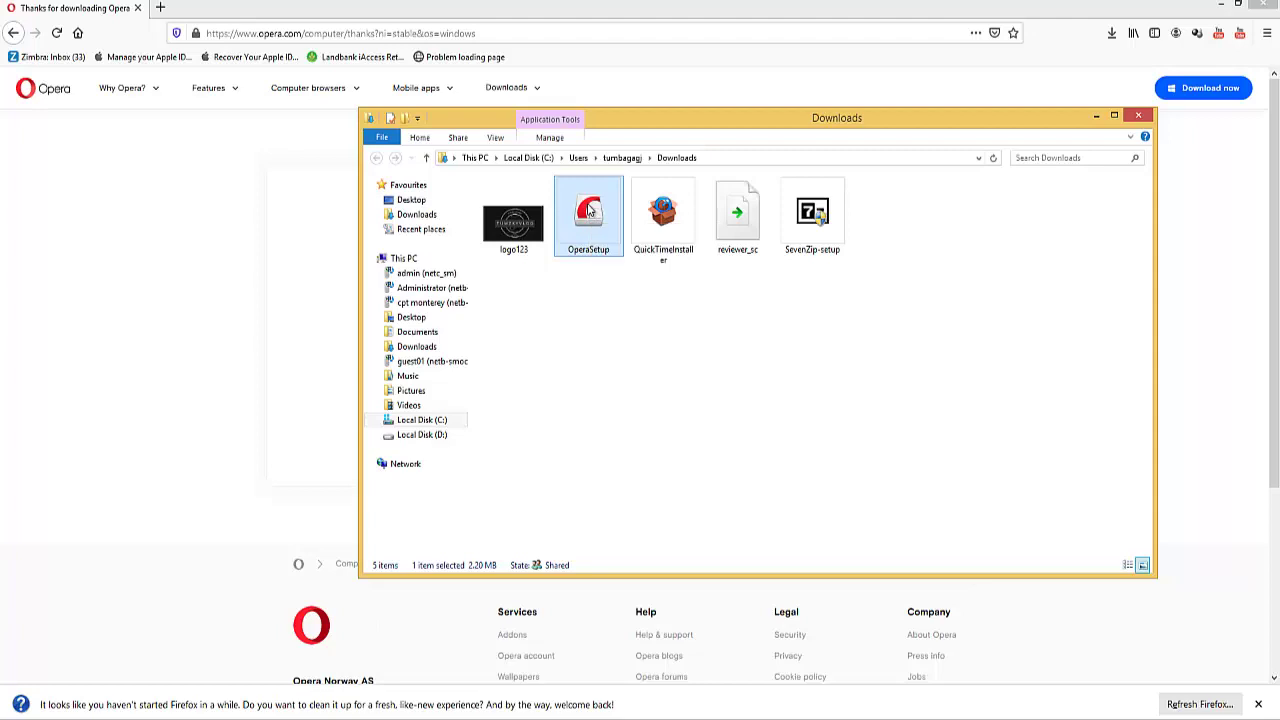
pyautogui.rightClick(590, 210)
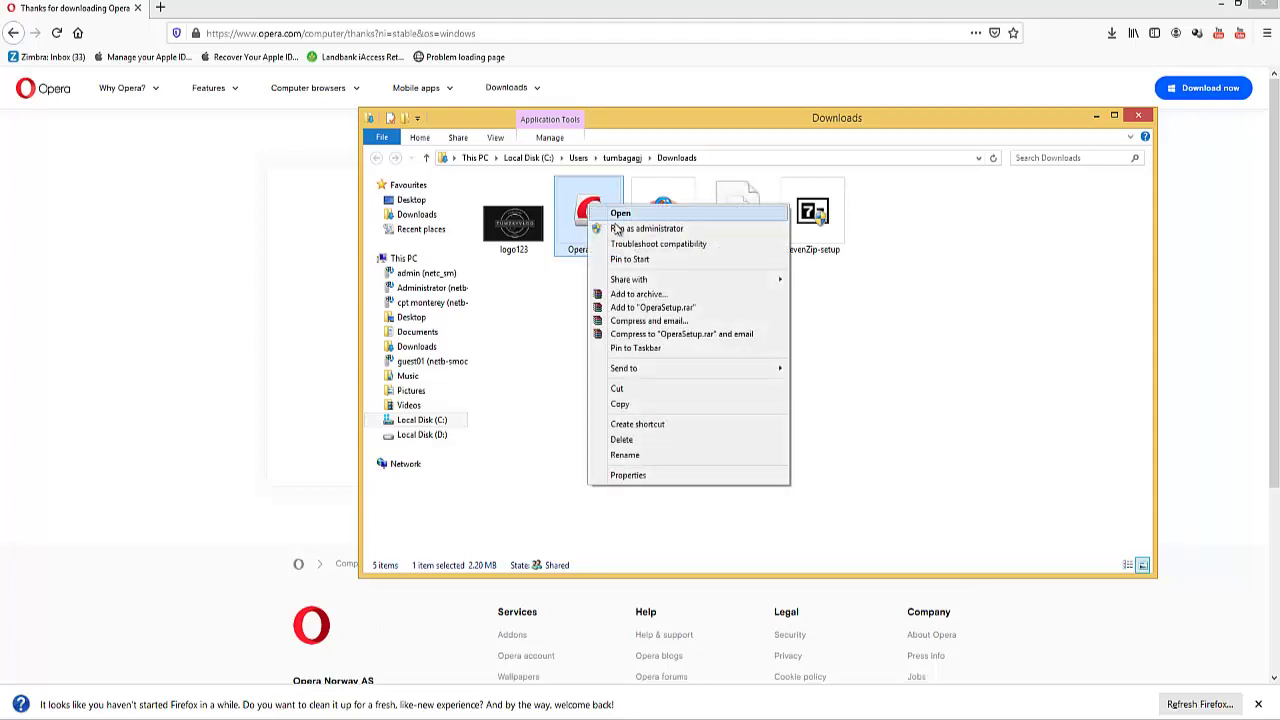
pyautogui.click(648, 232)
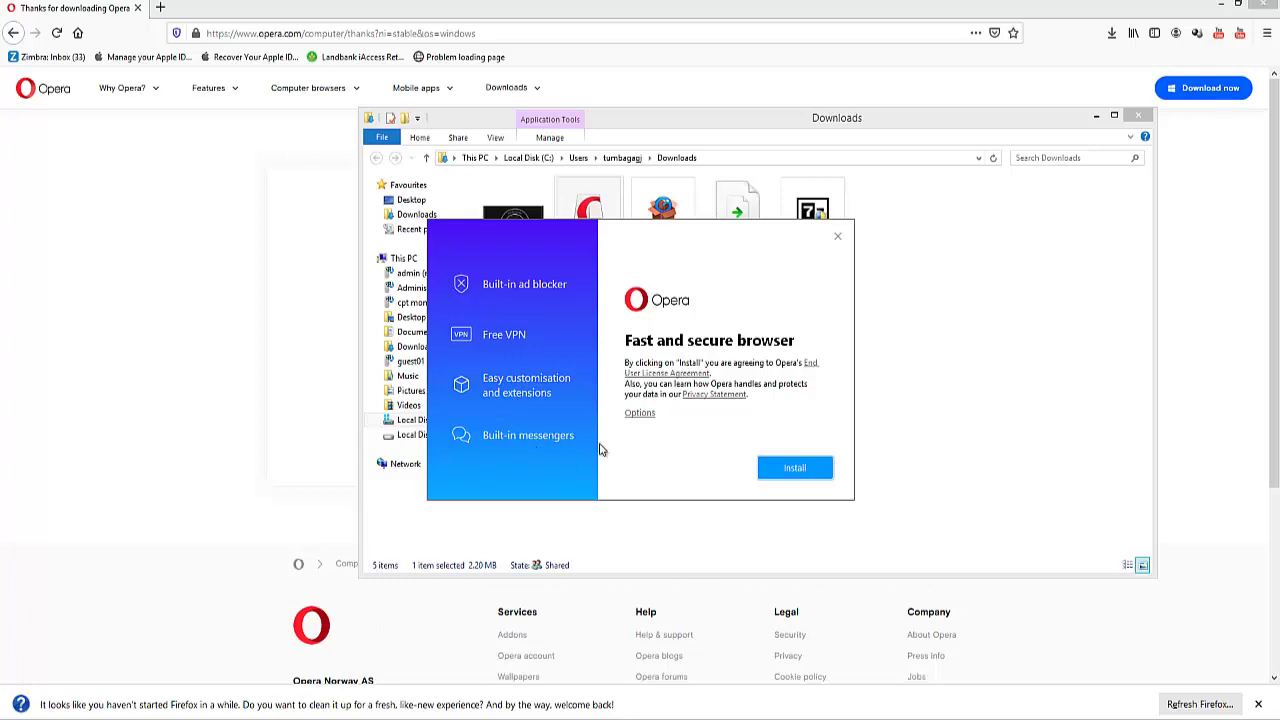
pyautogui.click(816, 470)
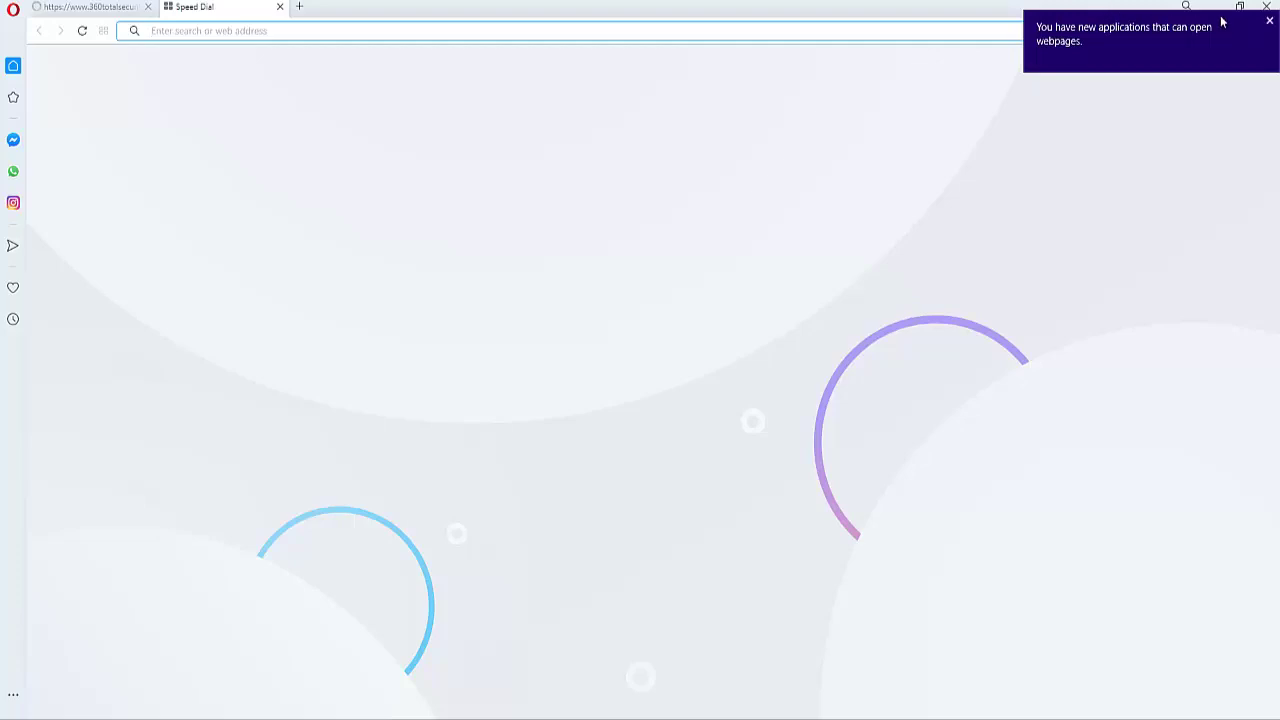
pyautogui.click(1269, 21)
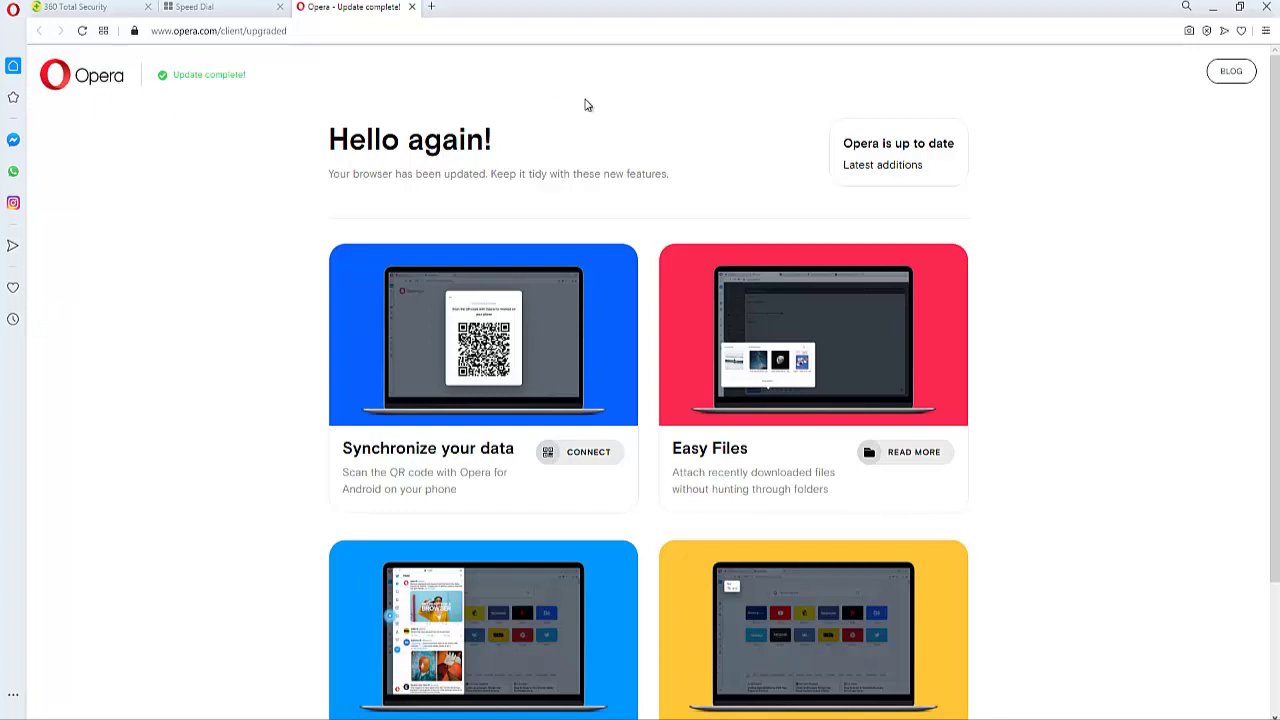
# Enable the VPN in the Opera settings, acknowledging the connection speed disclaimer with Don't show again checked.
pyautogui.click(1268, 33)
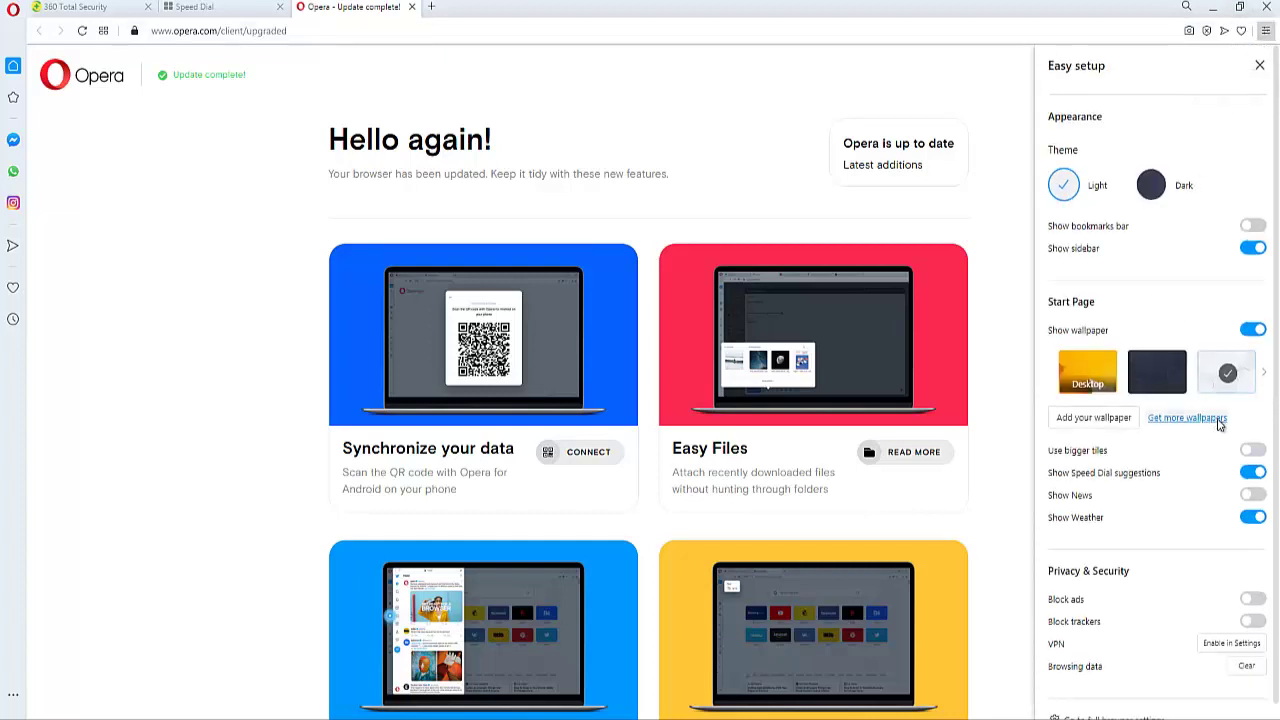
pyautogui.scroll(-1, 1215, 435)
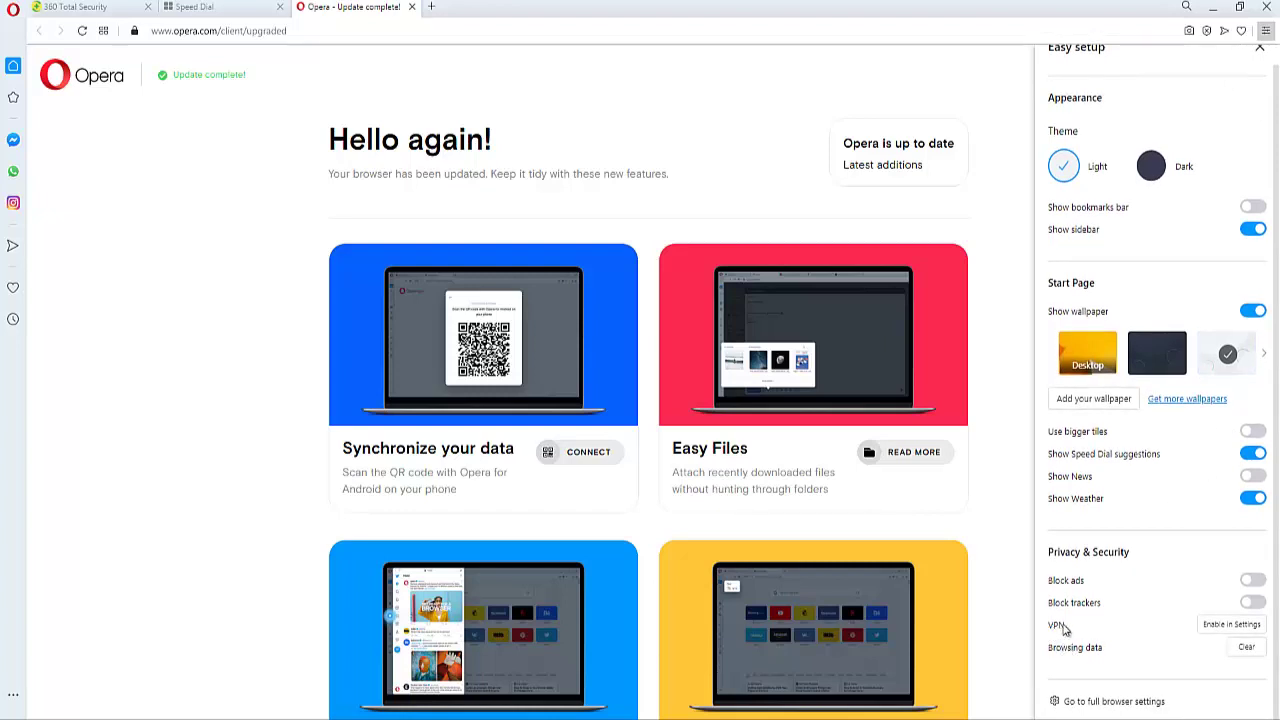
pyautogui.click(1232, 625)
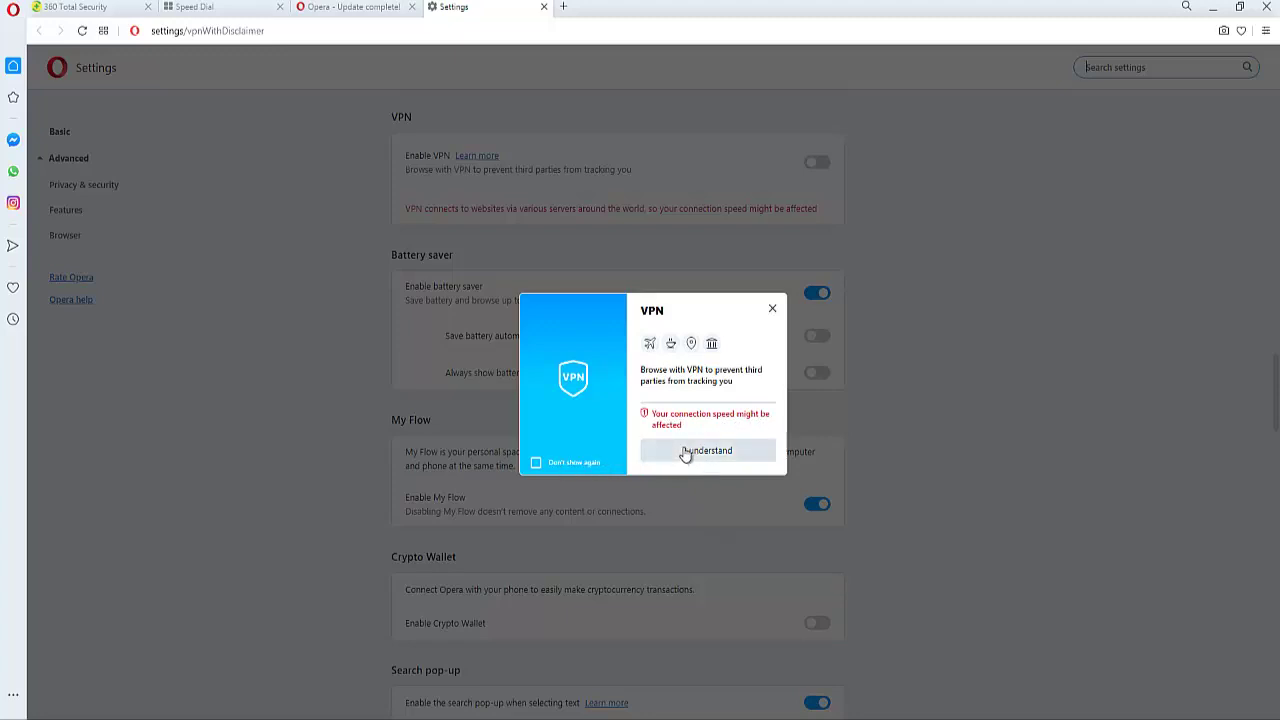
pyautogui.click(537, 462)
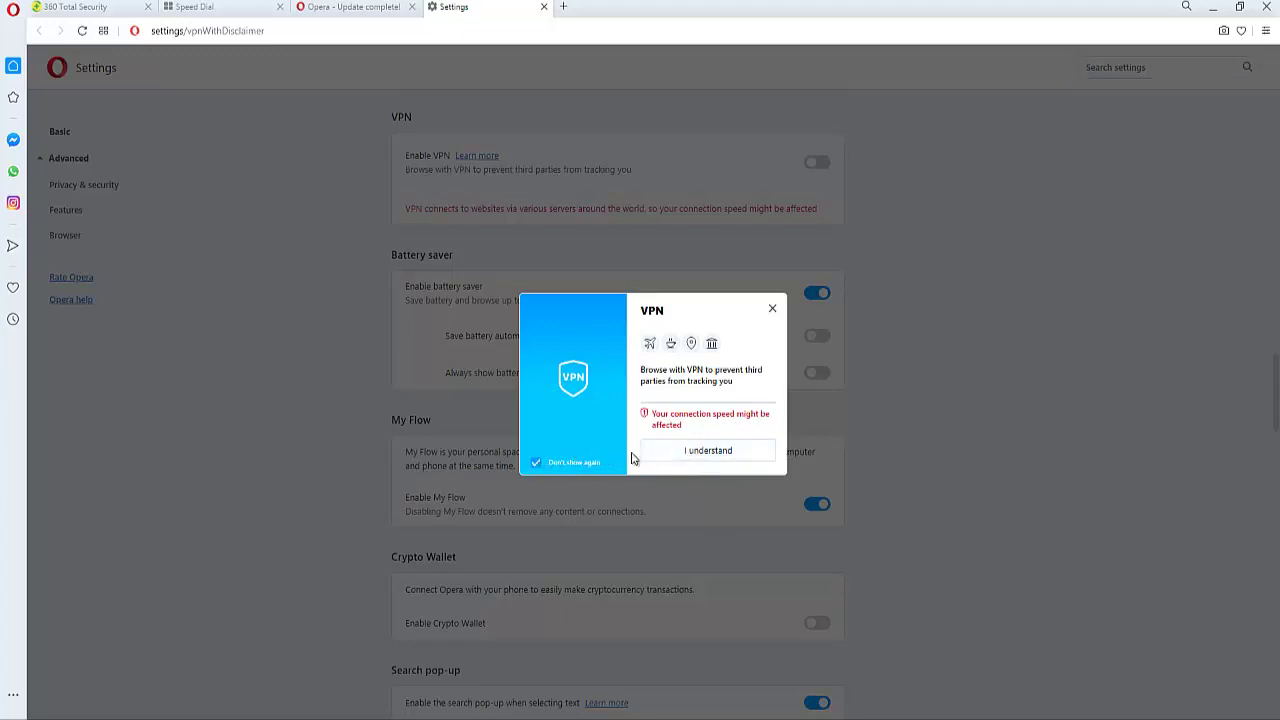
pyautogui.click(716, 452)
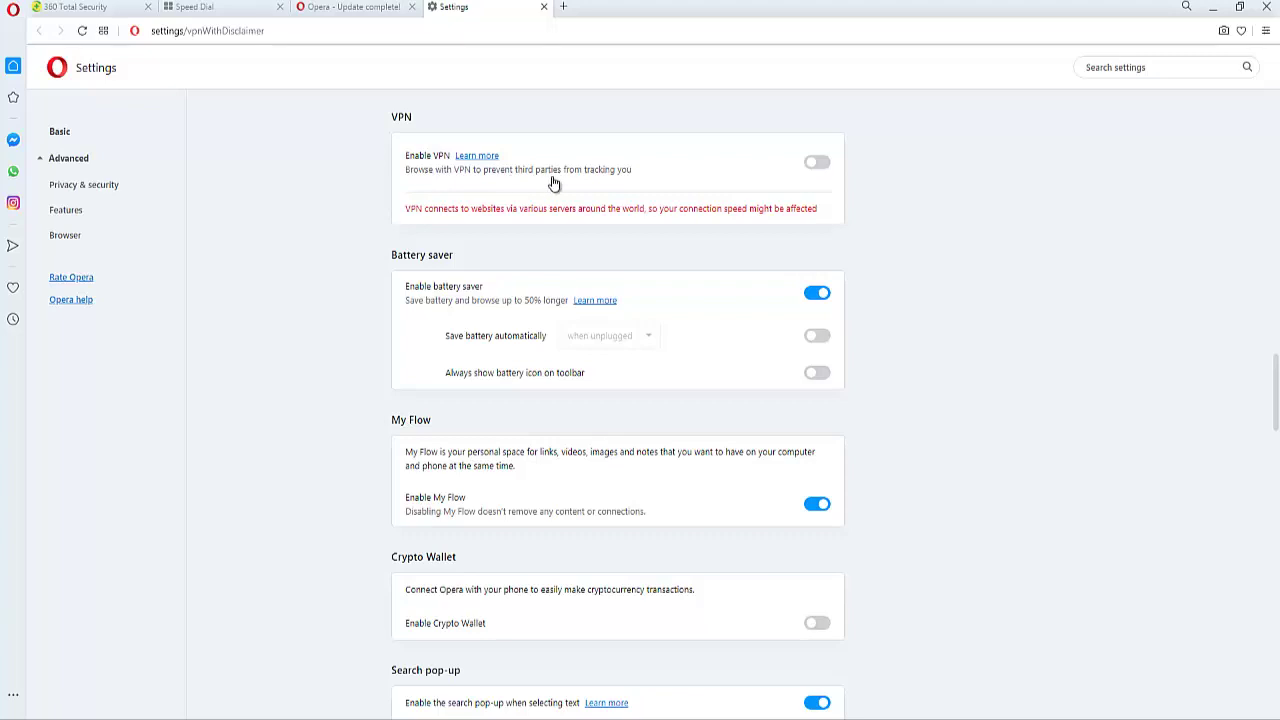
pyautogui.click(818, 164)
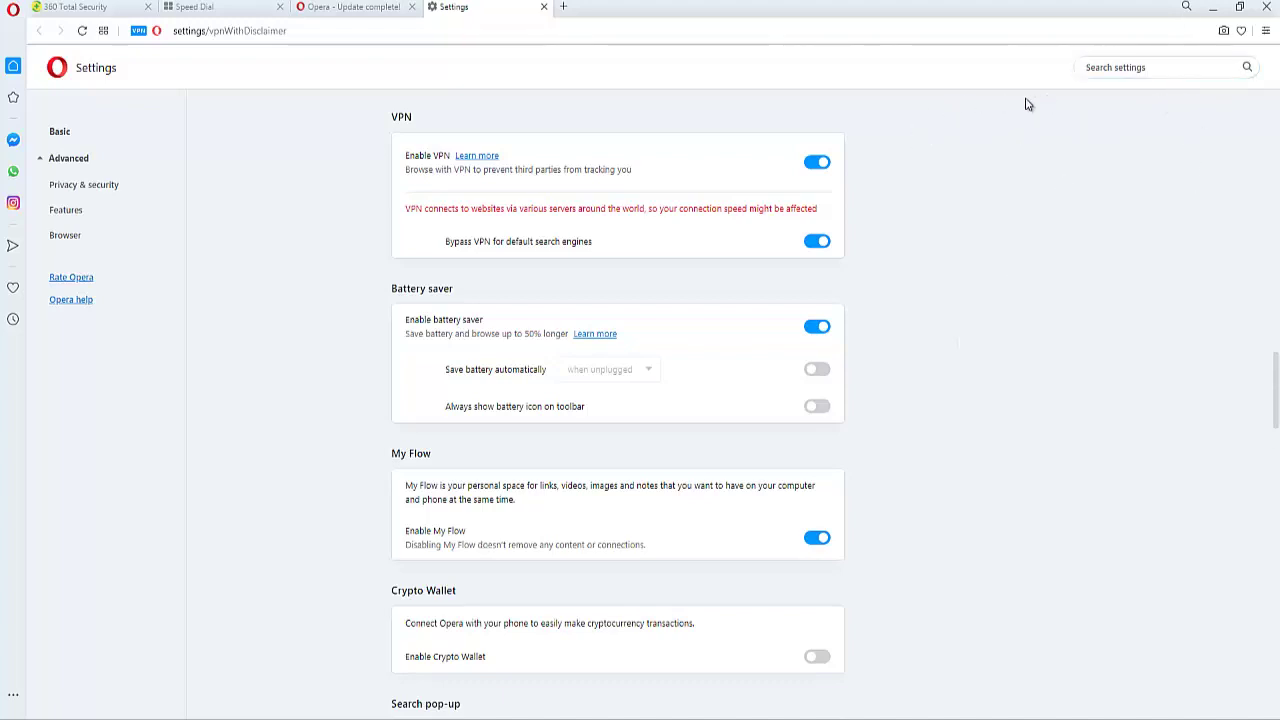
# Close the Settings and Update complete tabs without quitting Opera, and replace the Speed Dial tab with a fresh one.
pyautogui.click(1268, 10)
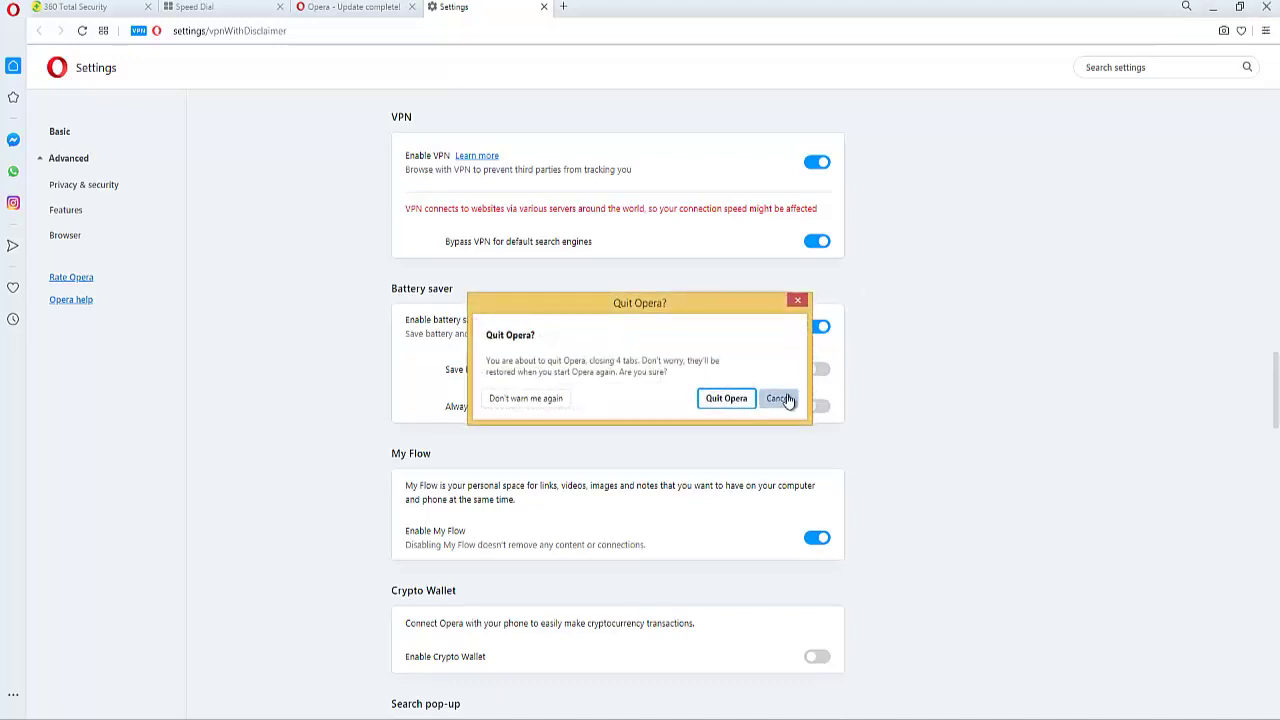
pyautogui.click(780, 398)
pyautogui.click(544, 6)
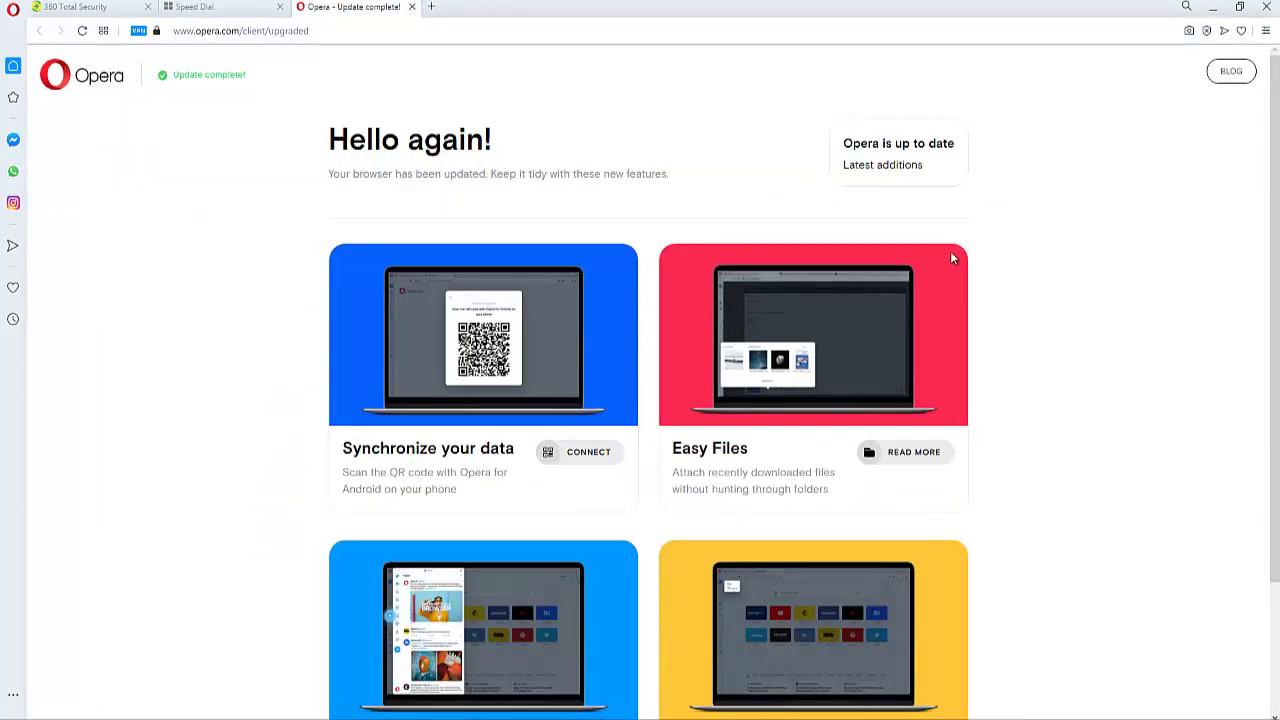
pyautogui.click(410, 7)
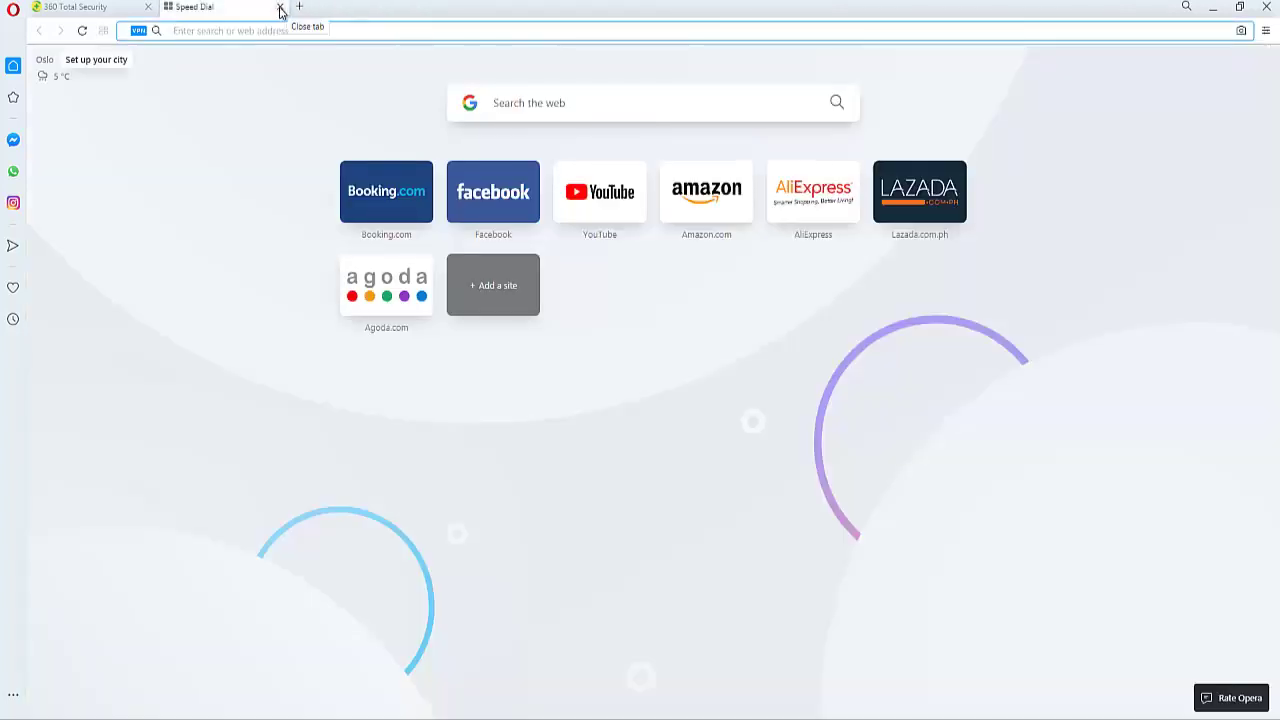
pyautogui.click(281, 8)
pyautogui.click(165, 7)
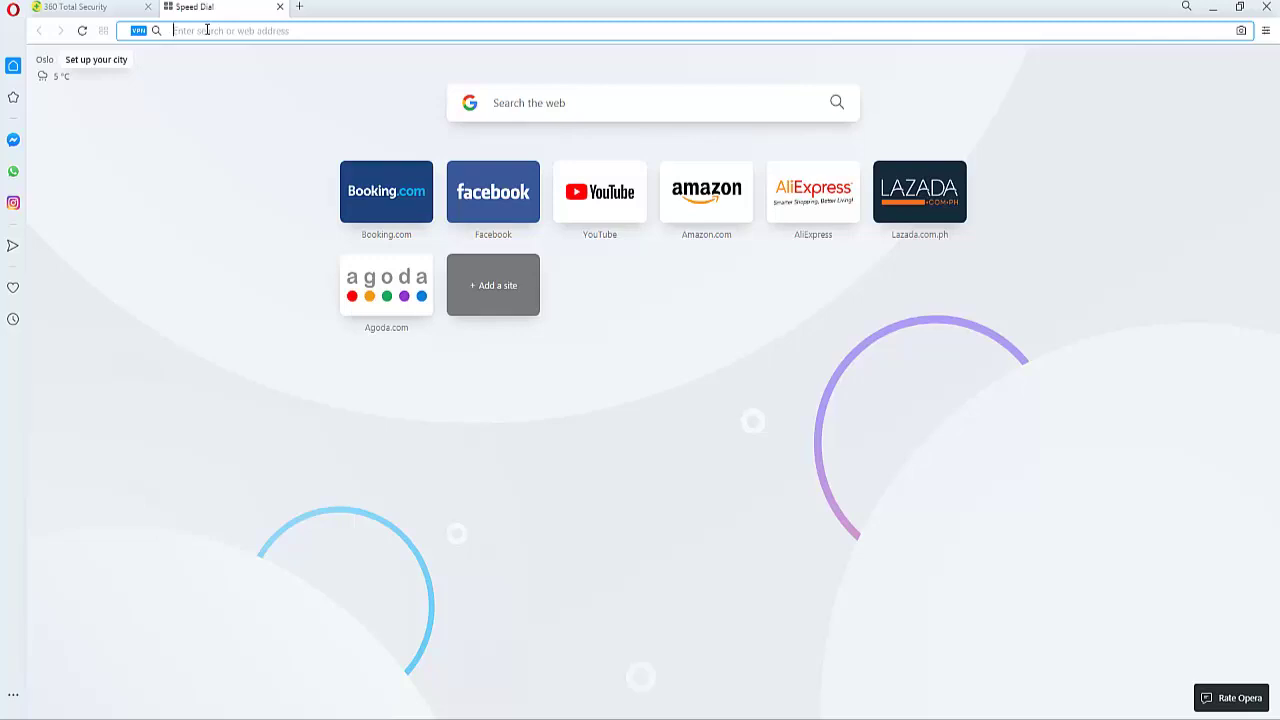
# Open a private browsing window, reduce it to a narrower floating window and minimize it.
pyautogui.hotkey('ctrl', 'shift', 'n')
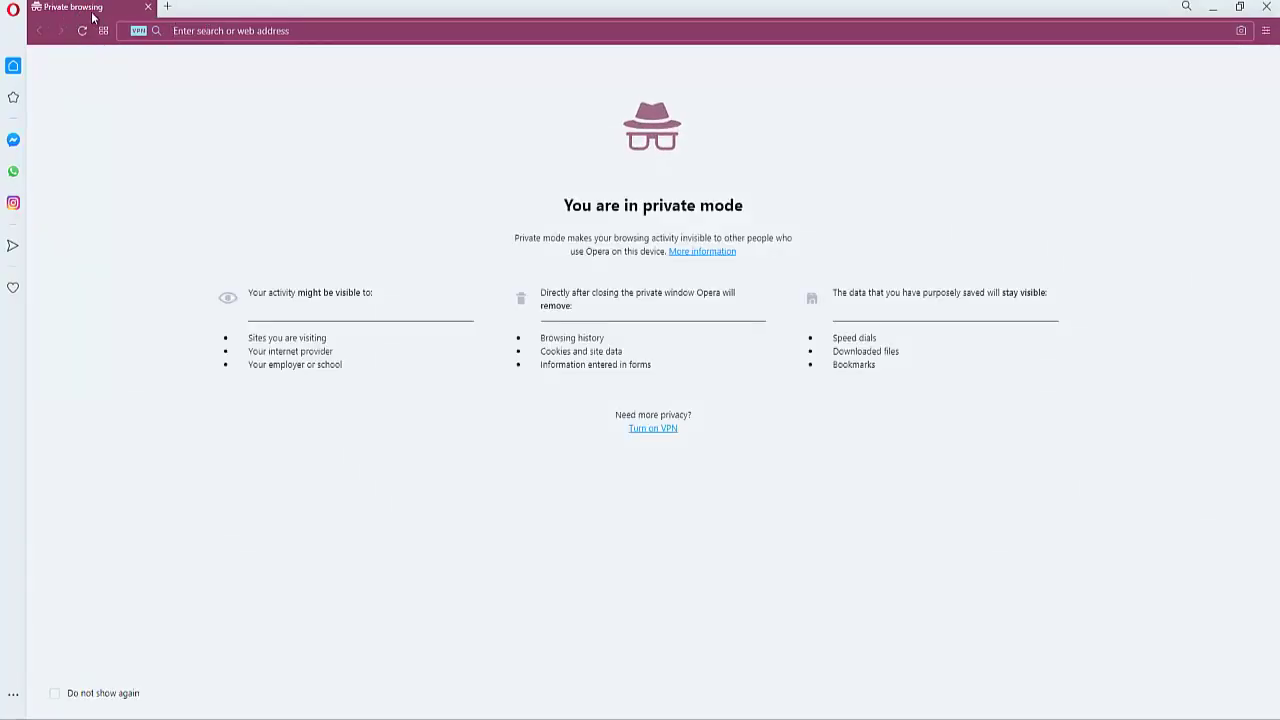
pyautogui.click(1239, 6)
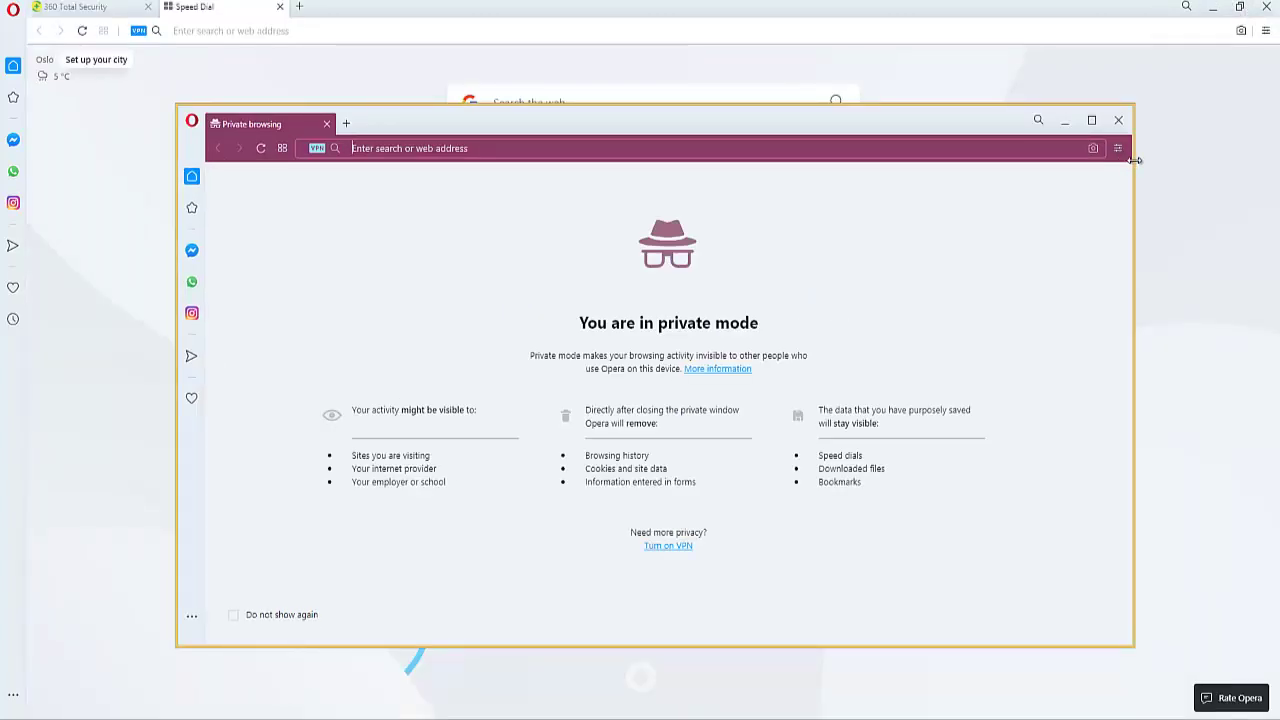
pyautogui.moveTo(1135, 160); pyautogui.dragTo(1008, 160)
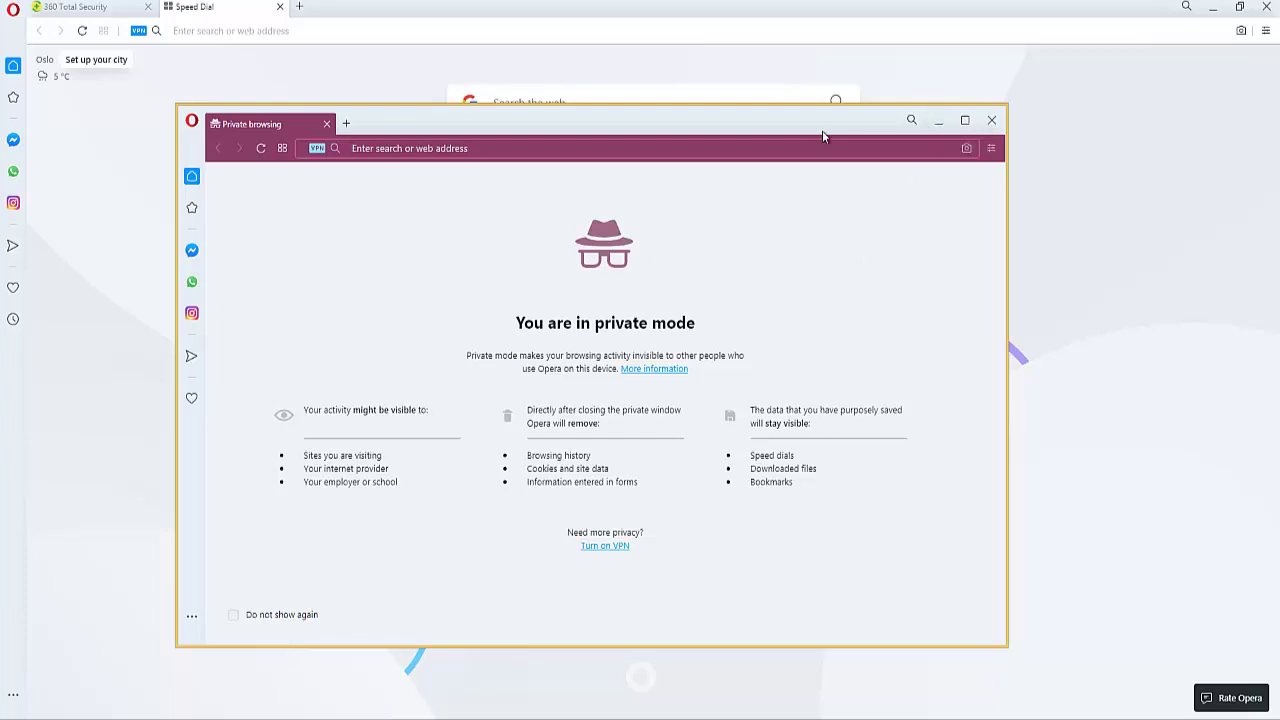
pyautogui.moveTo(822, 130); pyautogui.dragTo(817, 107)
pyautogui.click(933, 103)
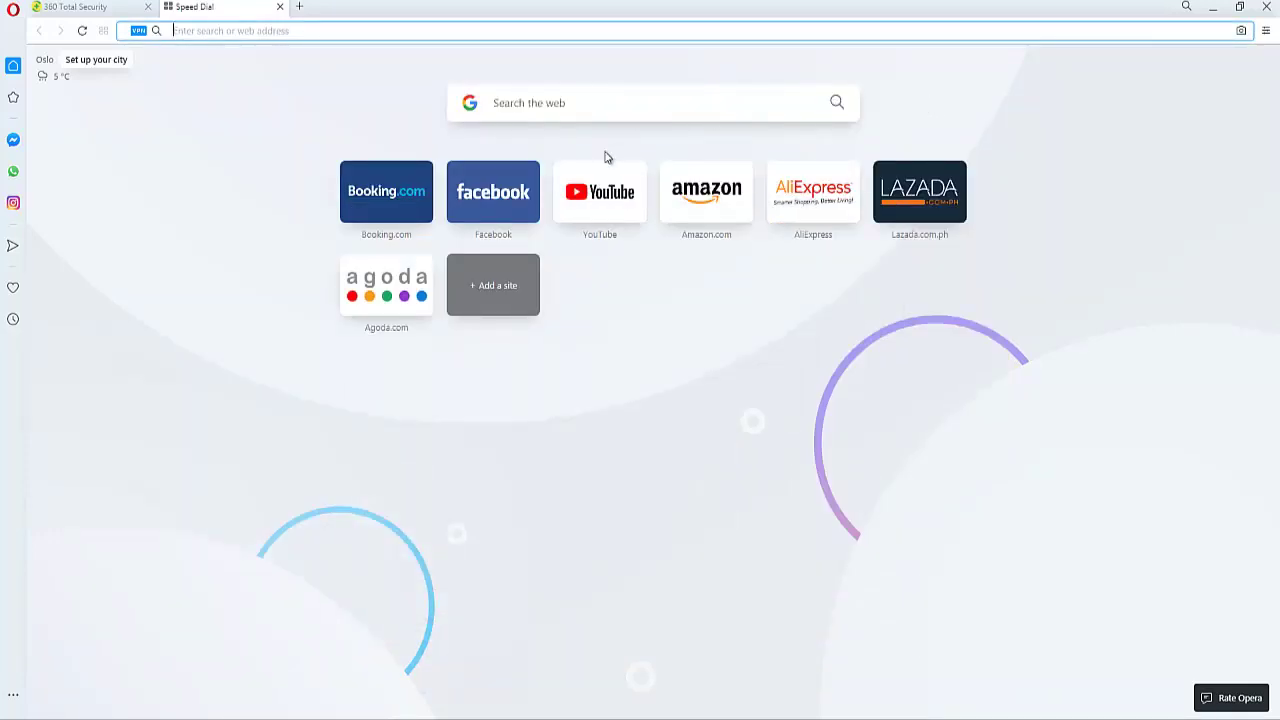
# Clear the browsing history, cookies and other site data, and cached images and files for the All time range.
pyautogui.click(14, 321)
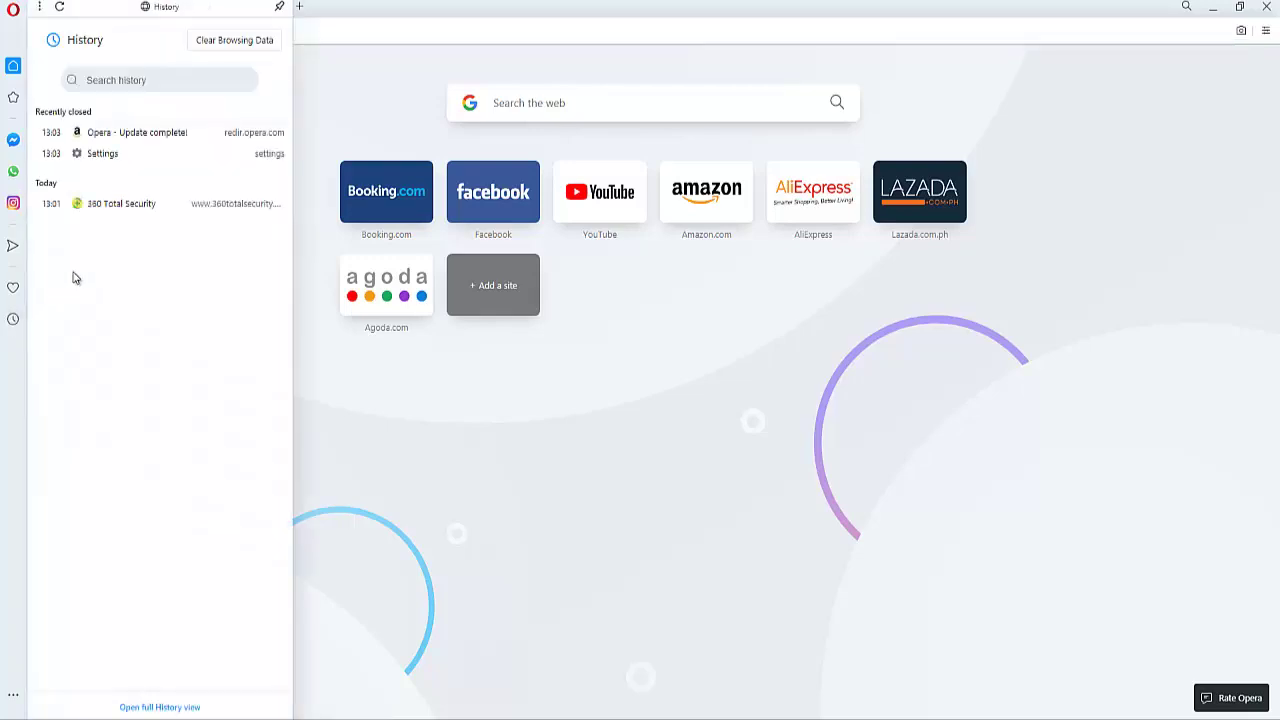
pyautogui.click(231, 47)
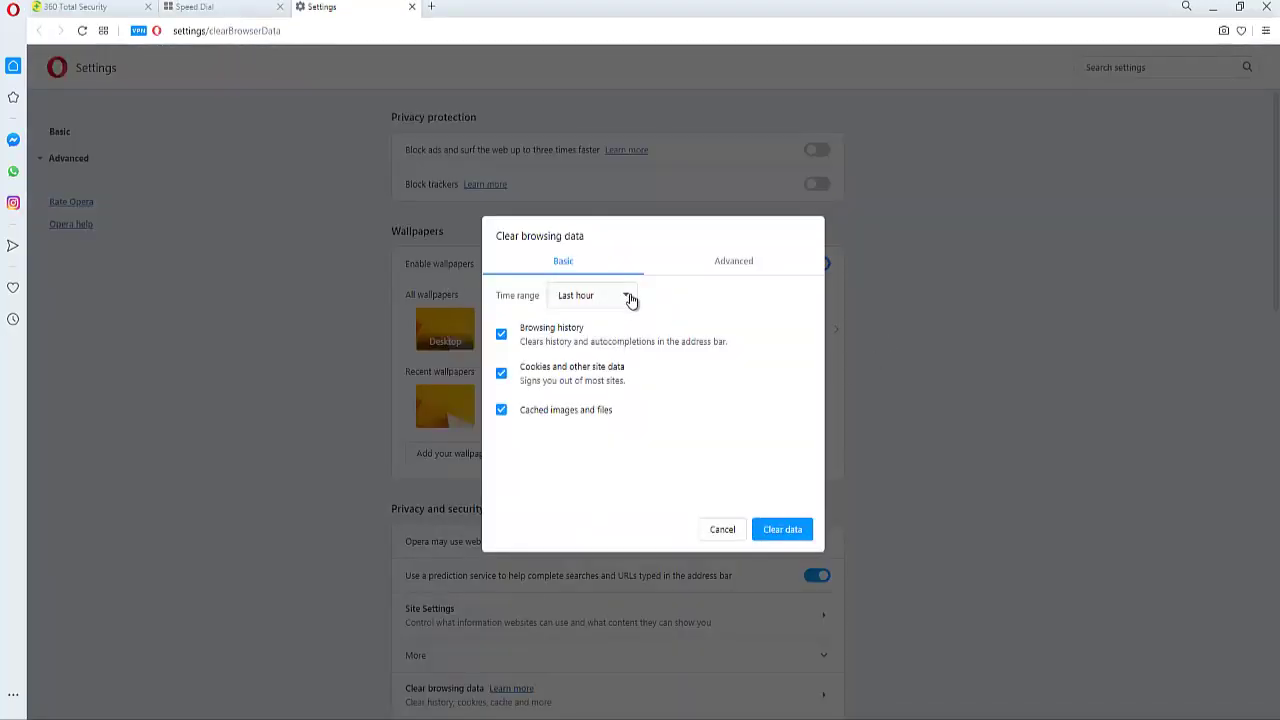
pyautogui.click(630, 299)
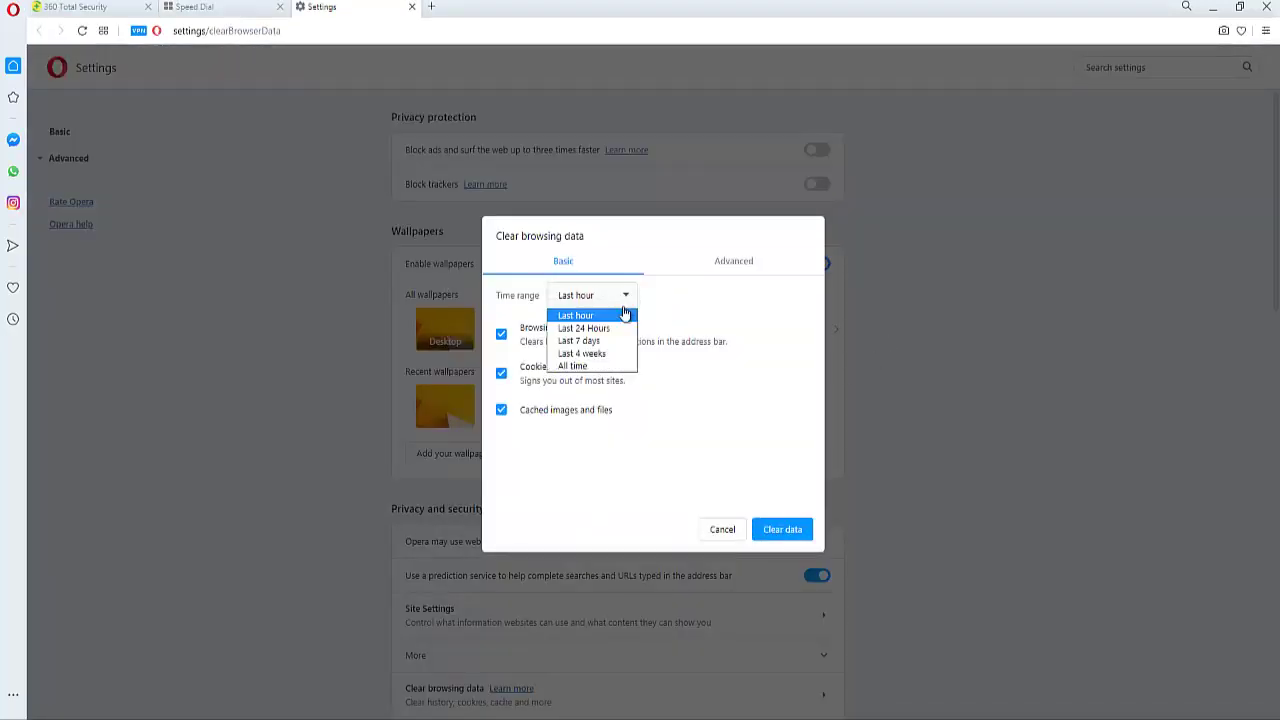
pyautogui.click(578, 368)
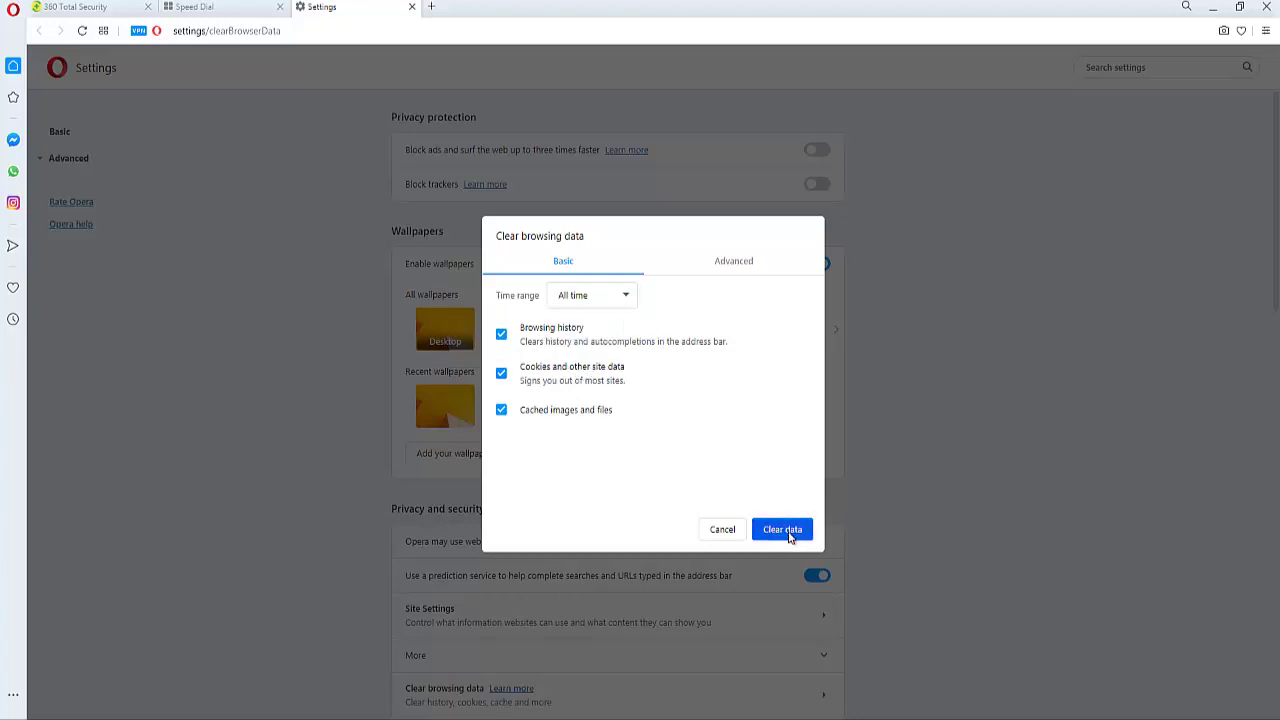
pyautogui.click(790, 529)
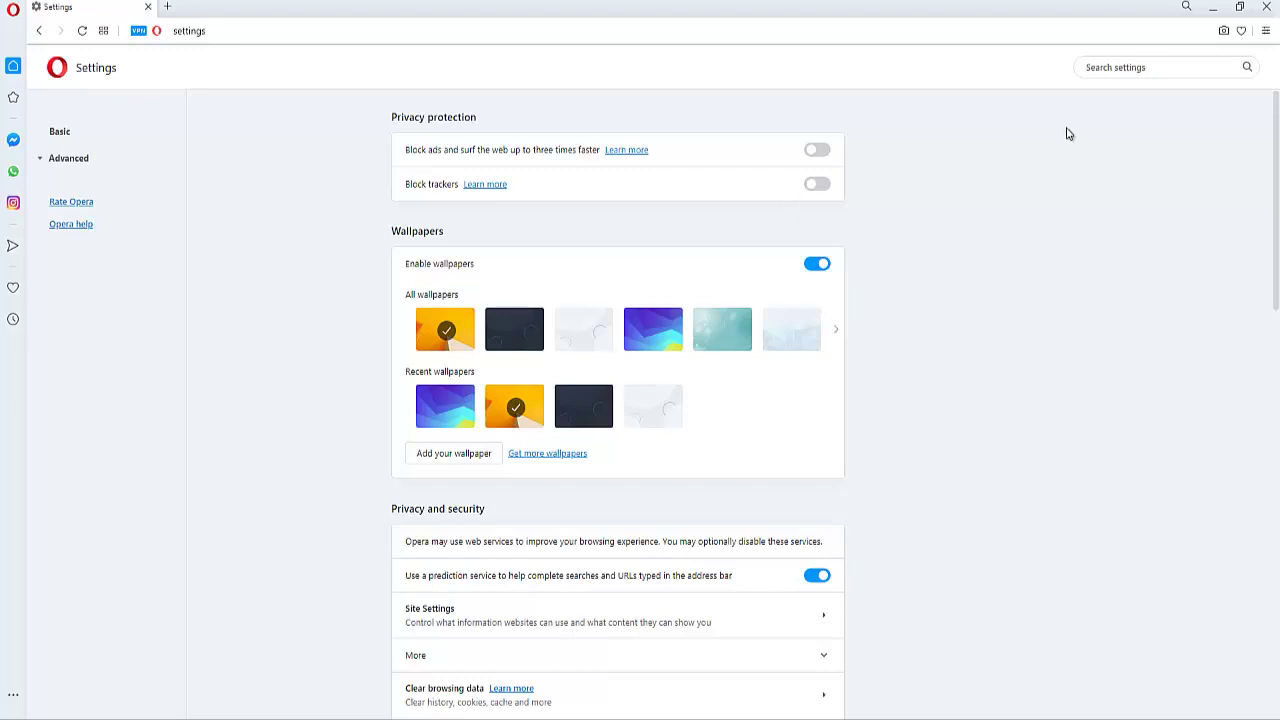
# Open a series of nine private browsing windows, one after another.
pyautogui.hotkey('ctrl', 'shift', 'n')
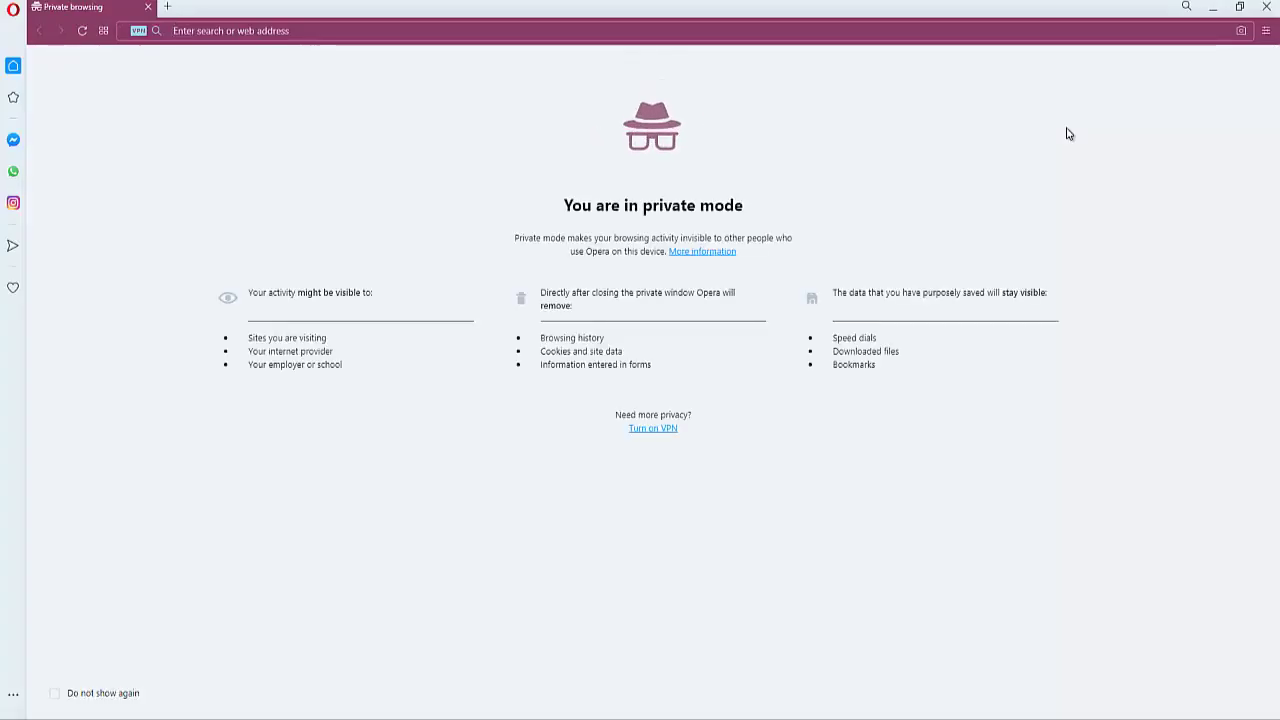
pyautogui.hotkey('ctrl', 'shift', 'n')
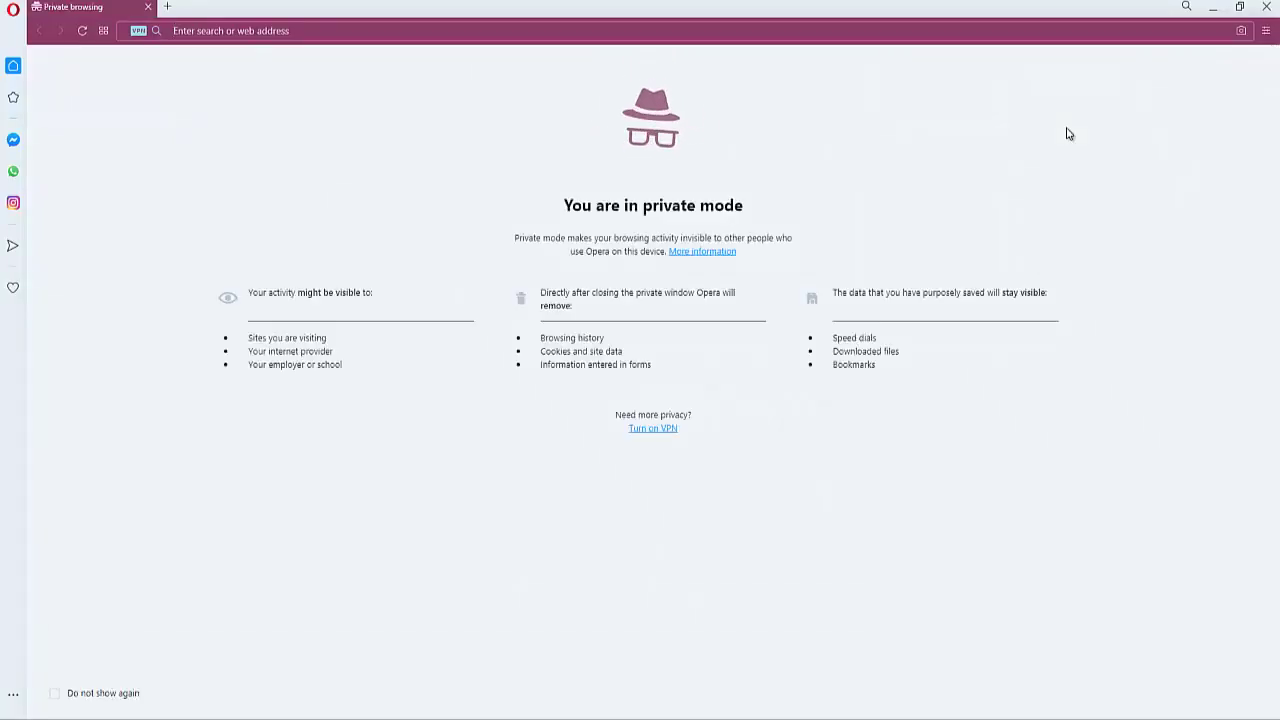
pyautogui.hotkey('ctrl', 'shift', 'n')
pyautogui.hotkey('ctrl', 'shift', 'n')
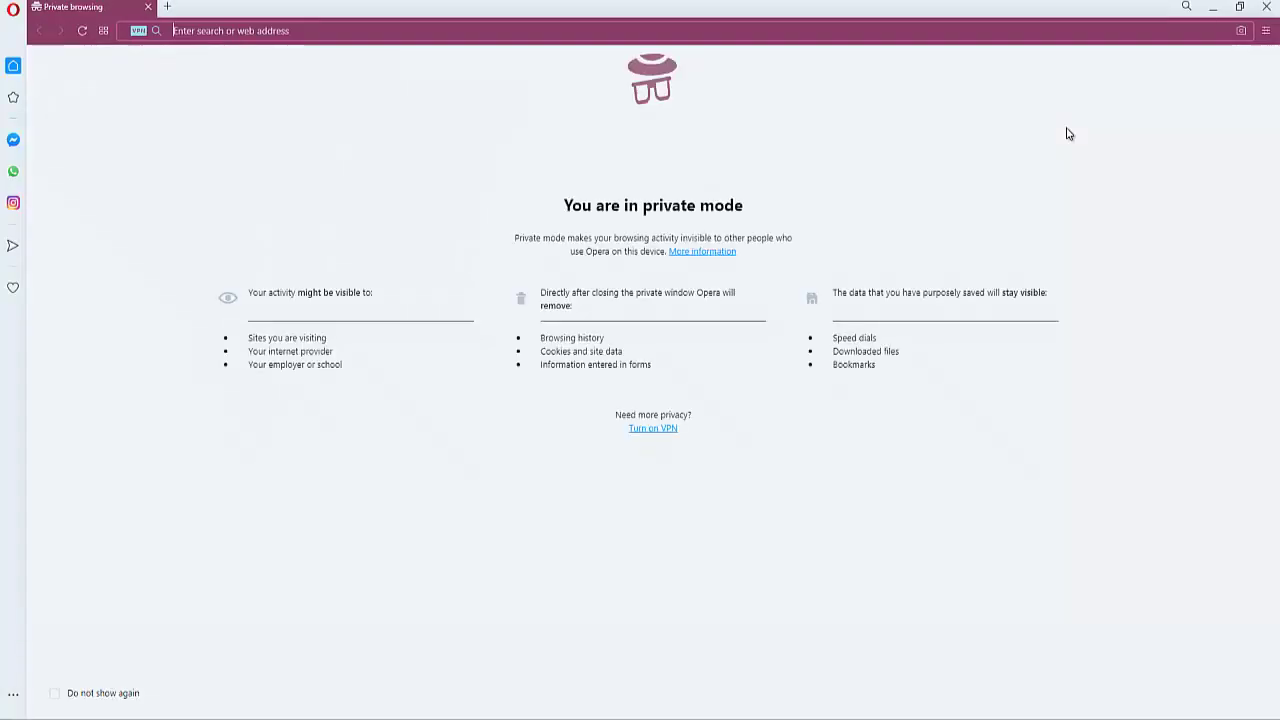
pyautogui.hotkey('ctrl', 'shift', 'n')
pyautogui.hotkey('ctrl', 'shift', 'n')
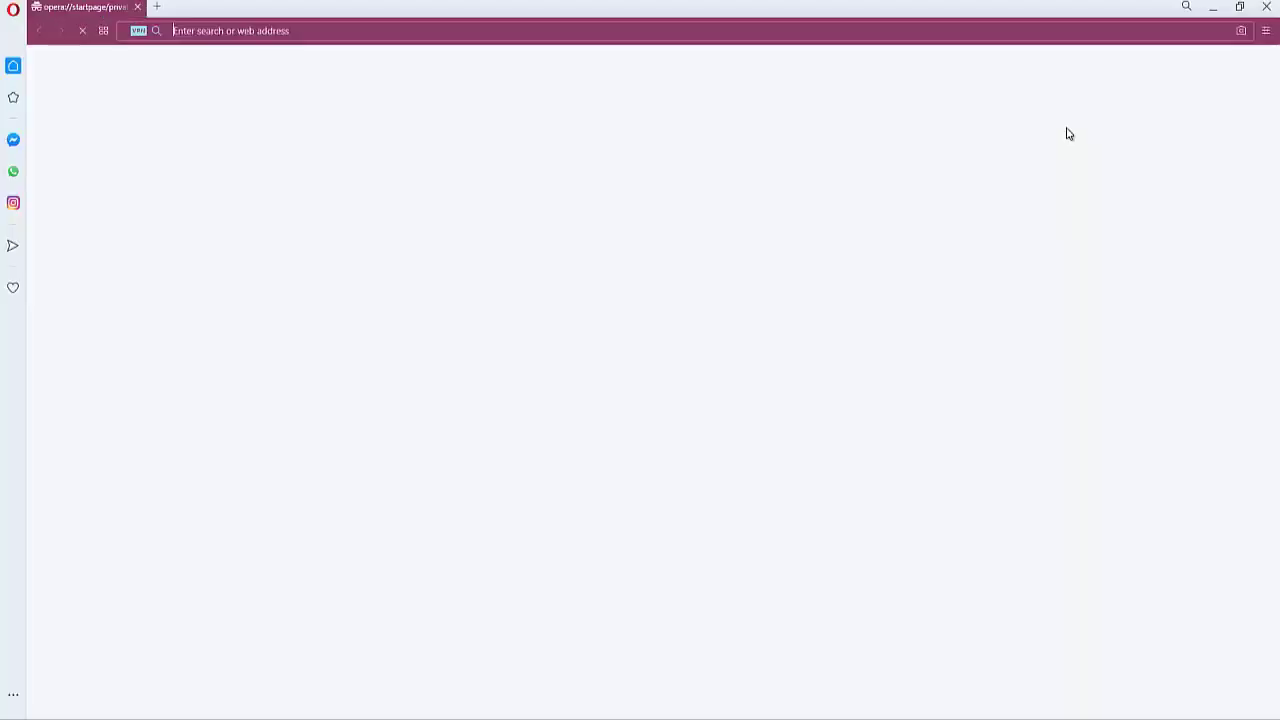
pyautogui.hotkey('ctrl', 'shift', 'n')
pyautogui.hotkey('ctrl', 'shift', 'n')
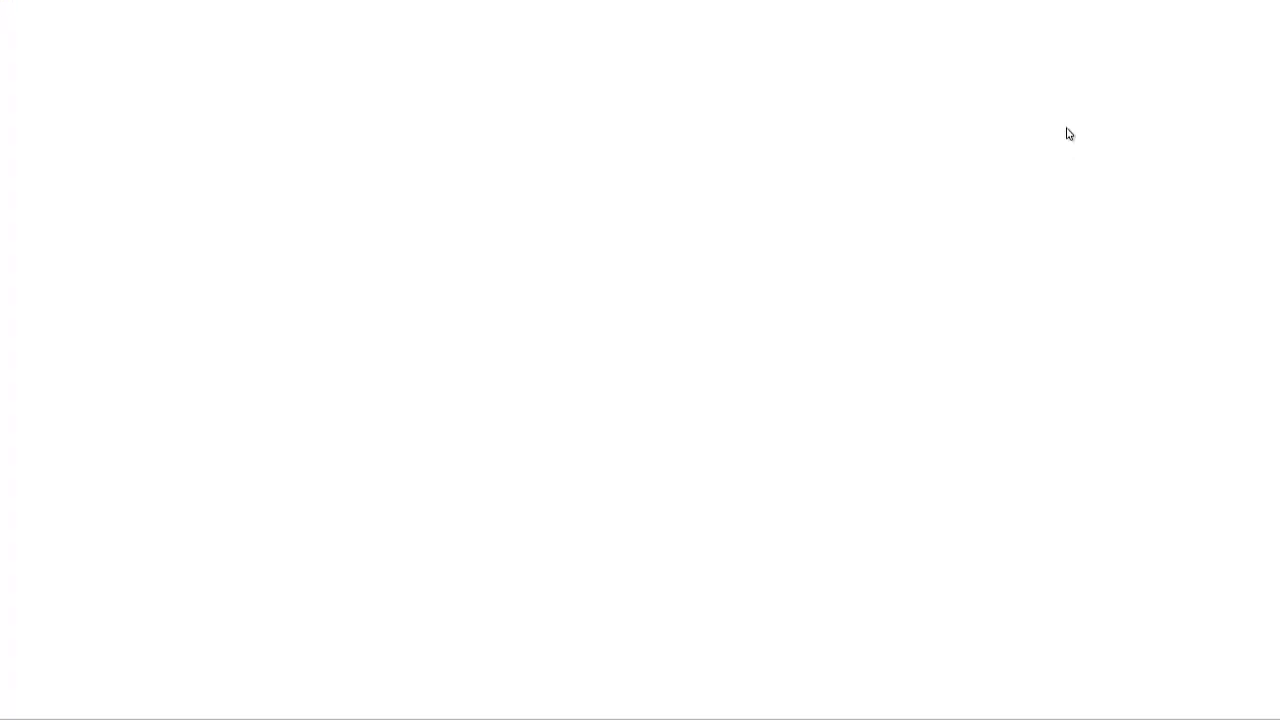
pyautogui.hotkey('ctrl', 'shift', 'n')
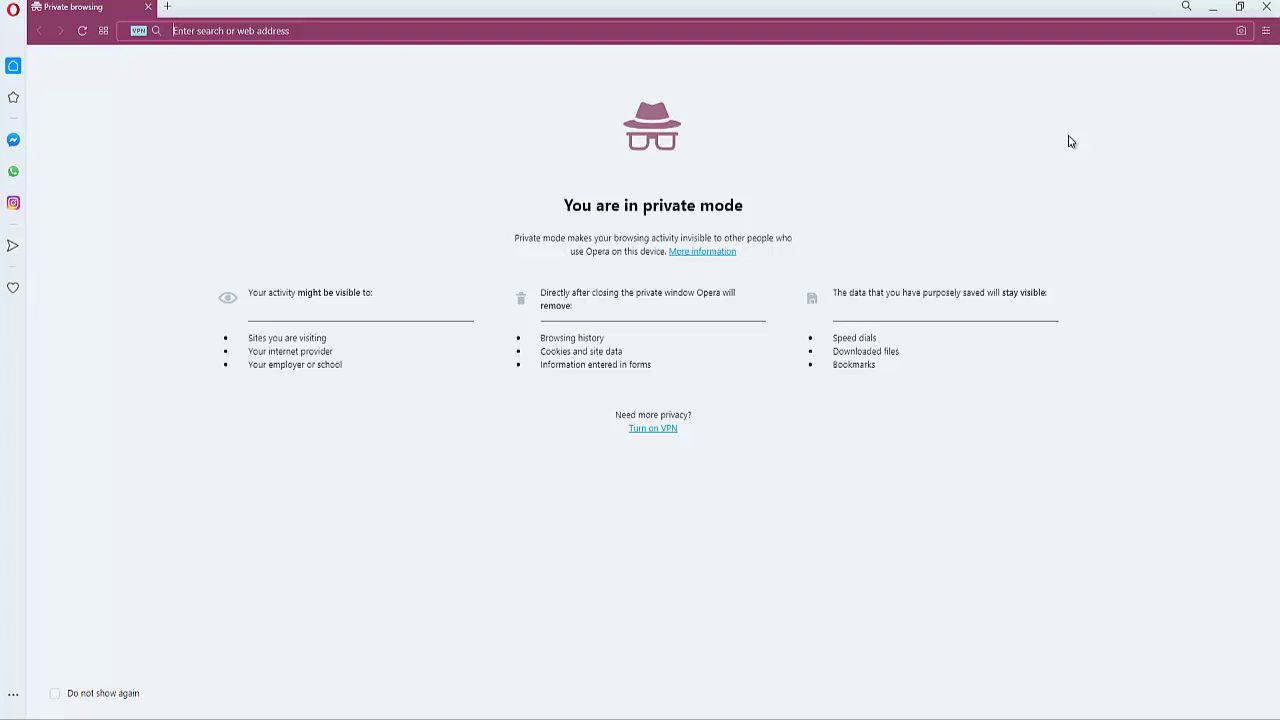
# Load youtube.com in the frontmost private window, declining the sign-in offer and agreeing to the cookie notice.
pyautogui.write('y')
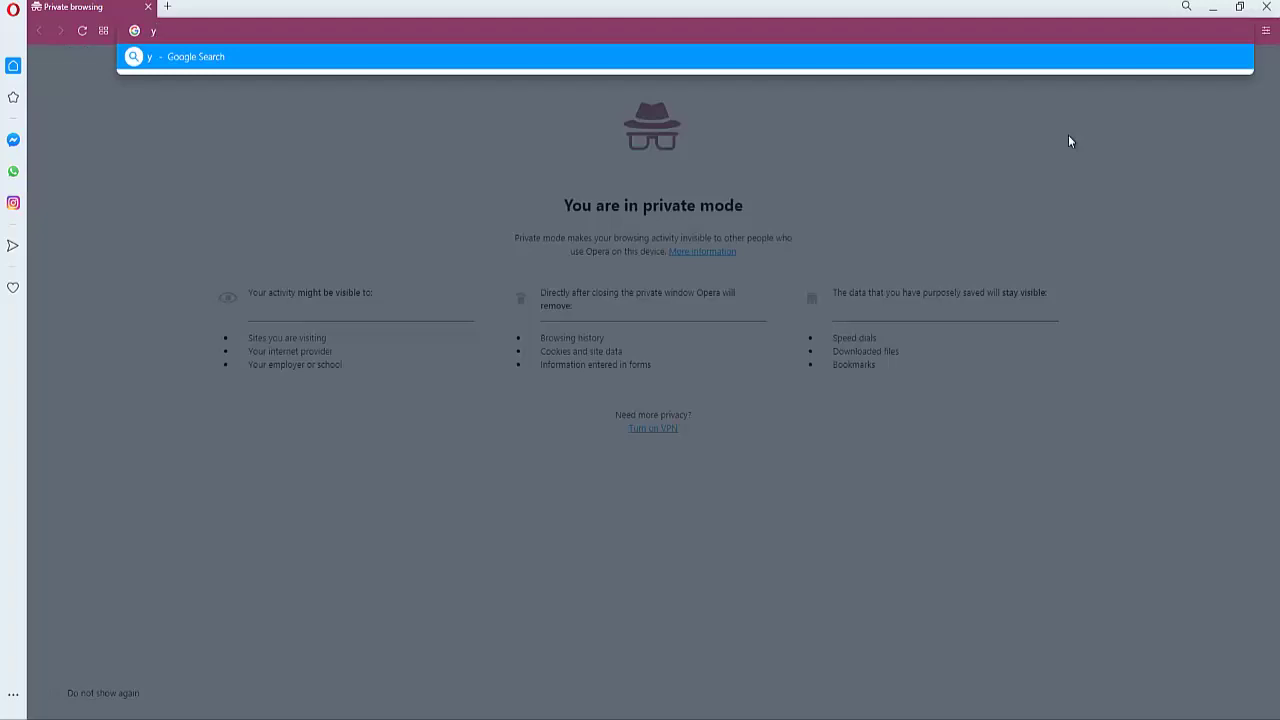
pyautogui.write('outube.com')
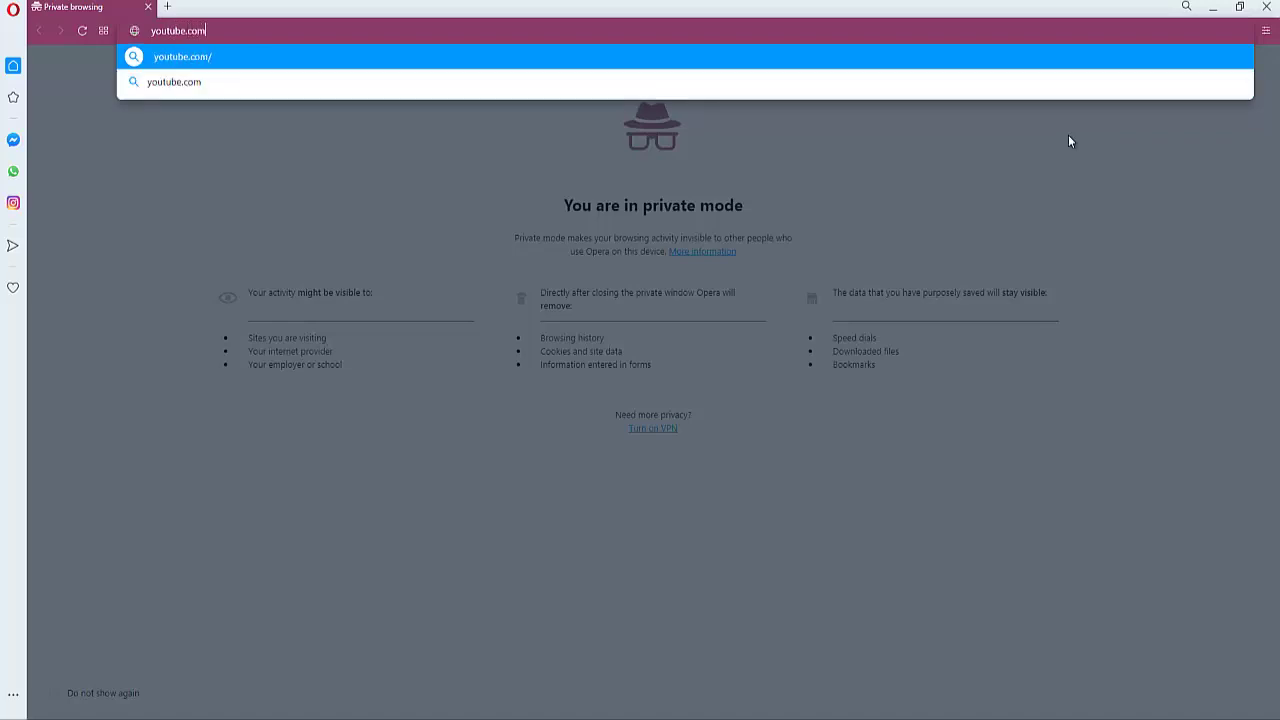
pyautogui.press('Return')
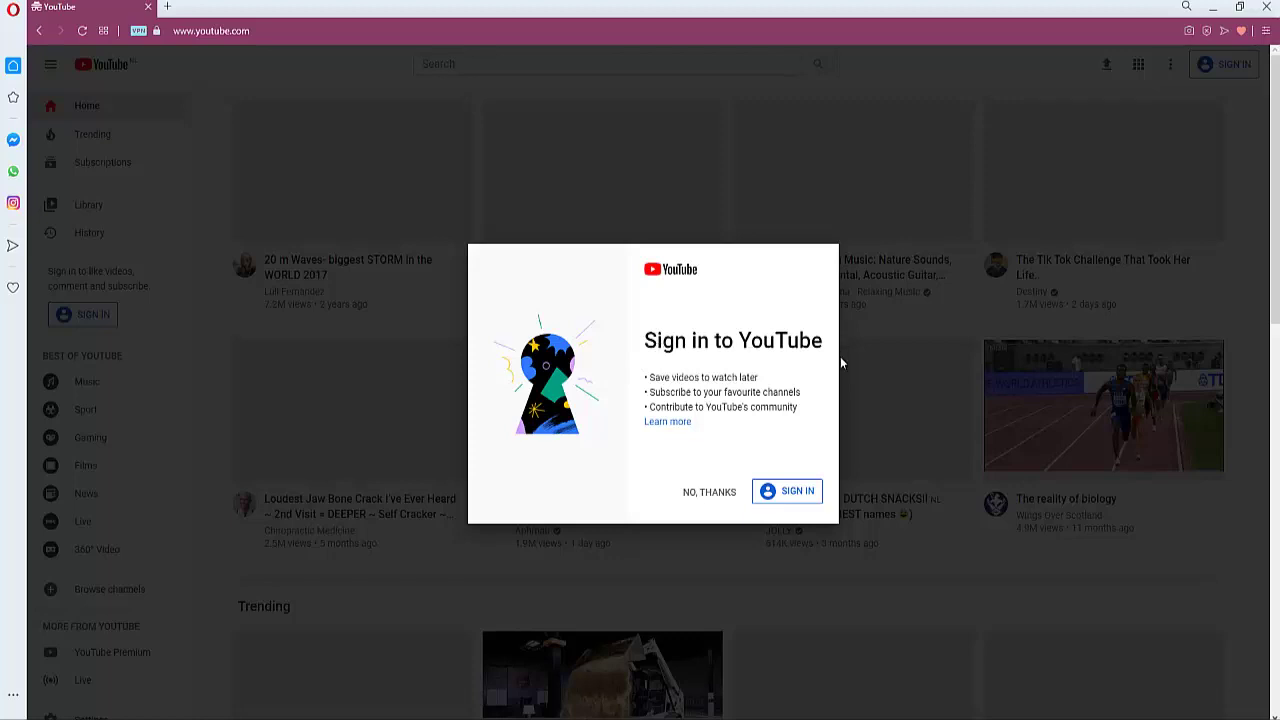
pyautogui.click(720, 493)
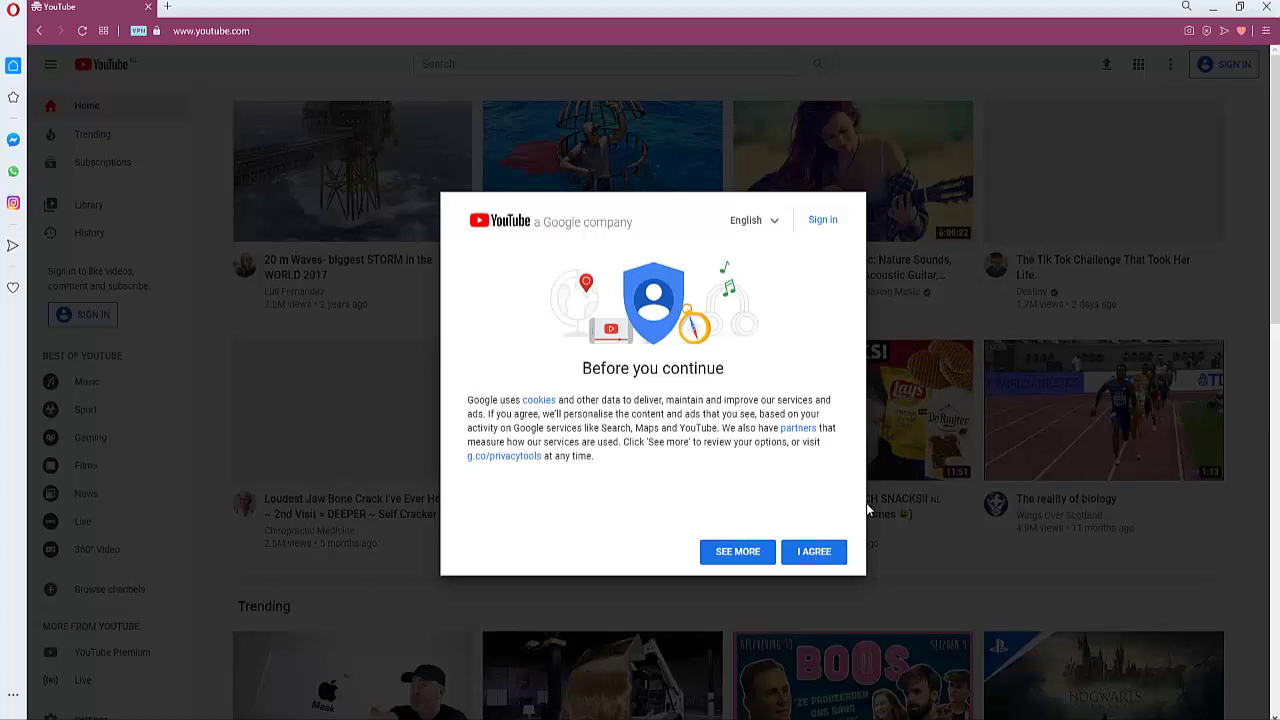
pyautogui.click(820, 556)
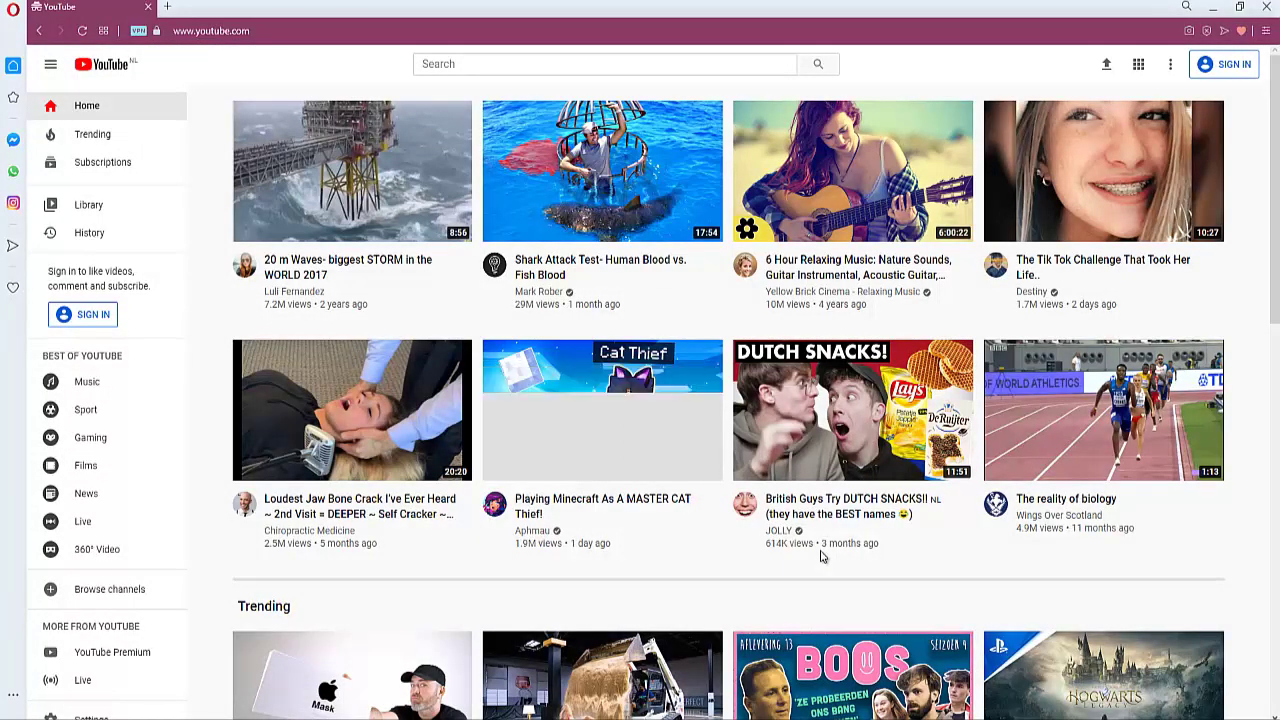
# Search YouTube for "tumbzkyvlog" and open the TumbzkyVlog channel from the results.
pyautogui.click(508, 63)
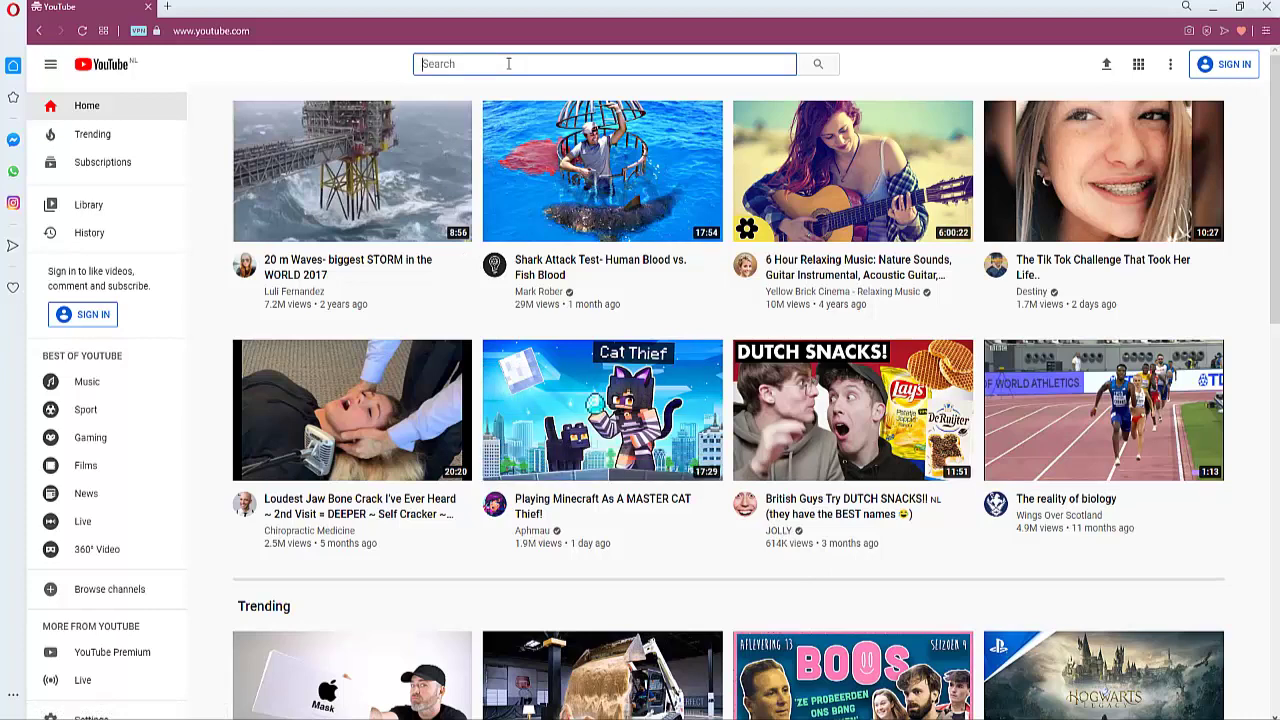
pyautogui.write('tumbzky')
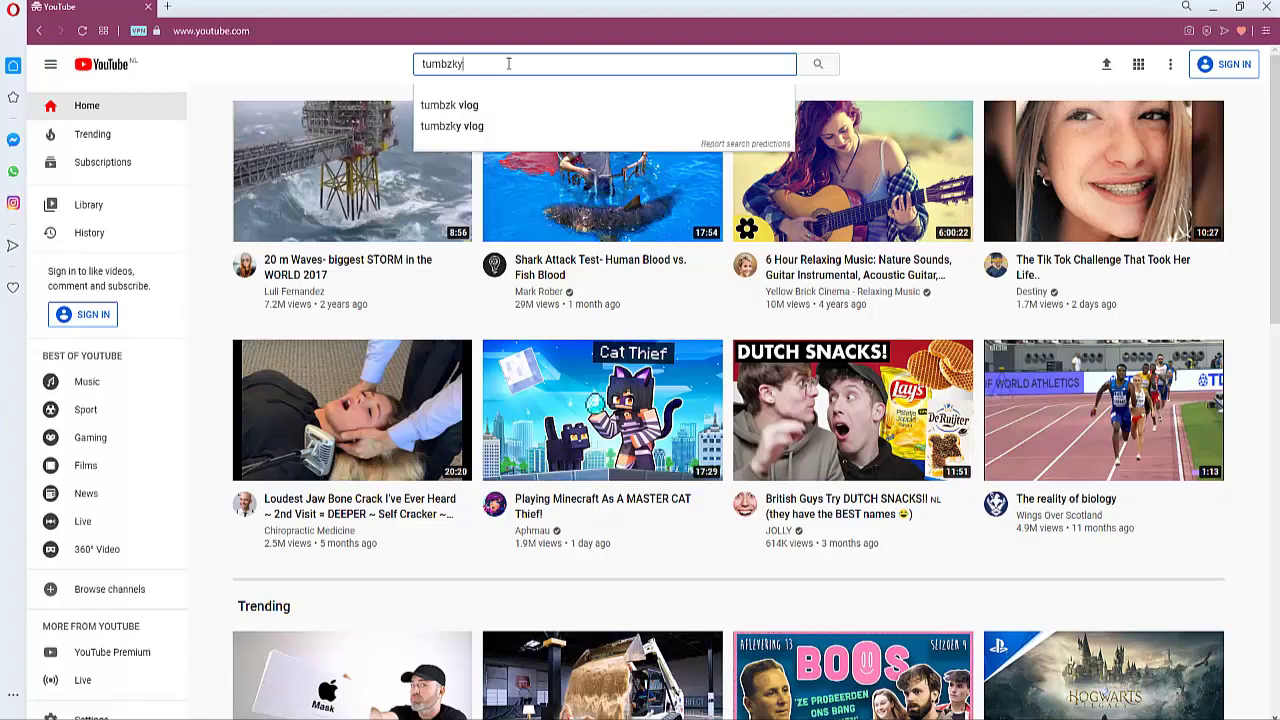
pyautogui.write('ylog')
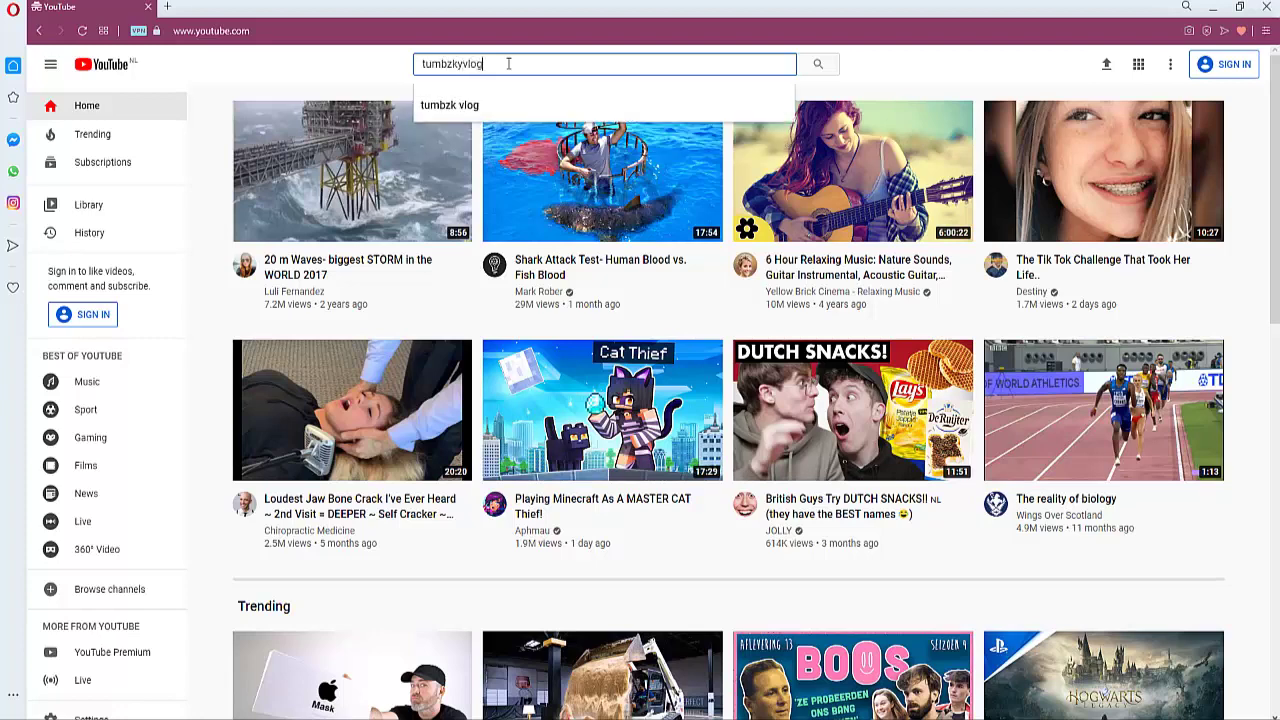
pyautogui.press('Return')
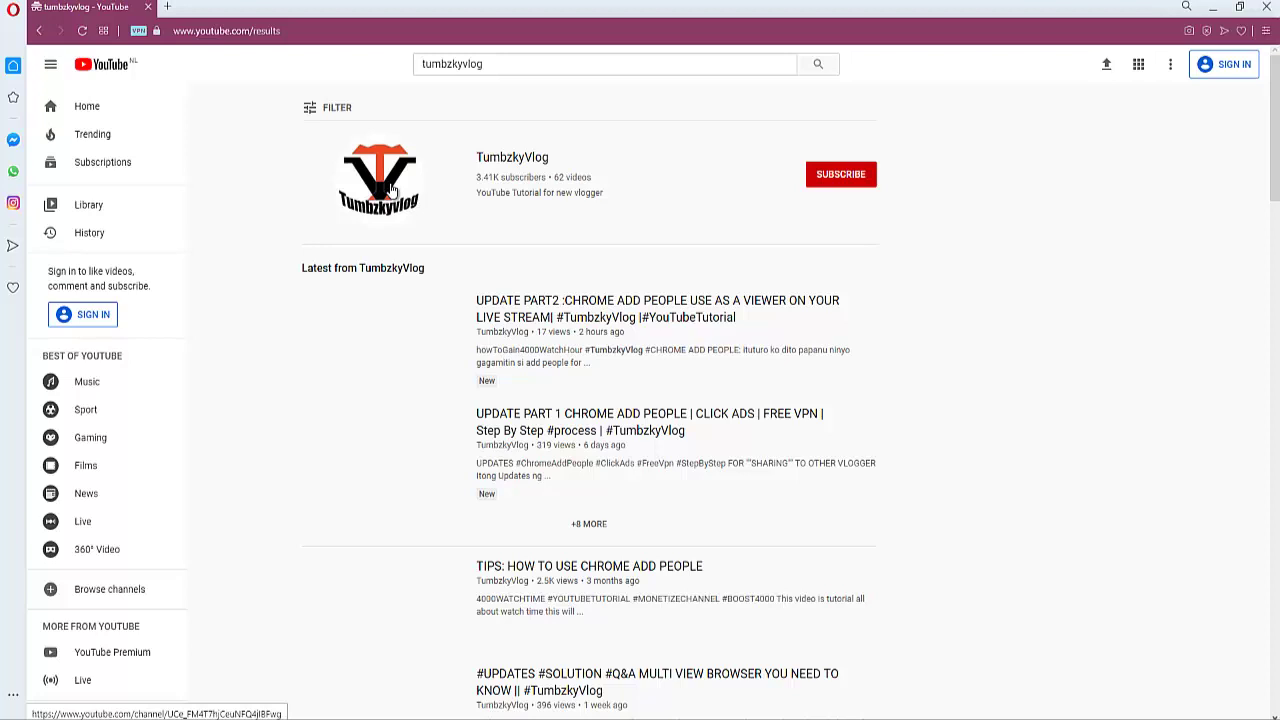
pyautogui.click(390, 190)
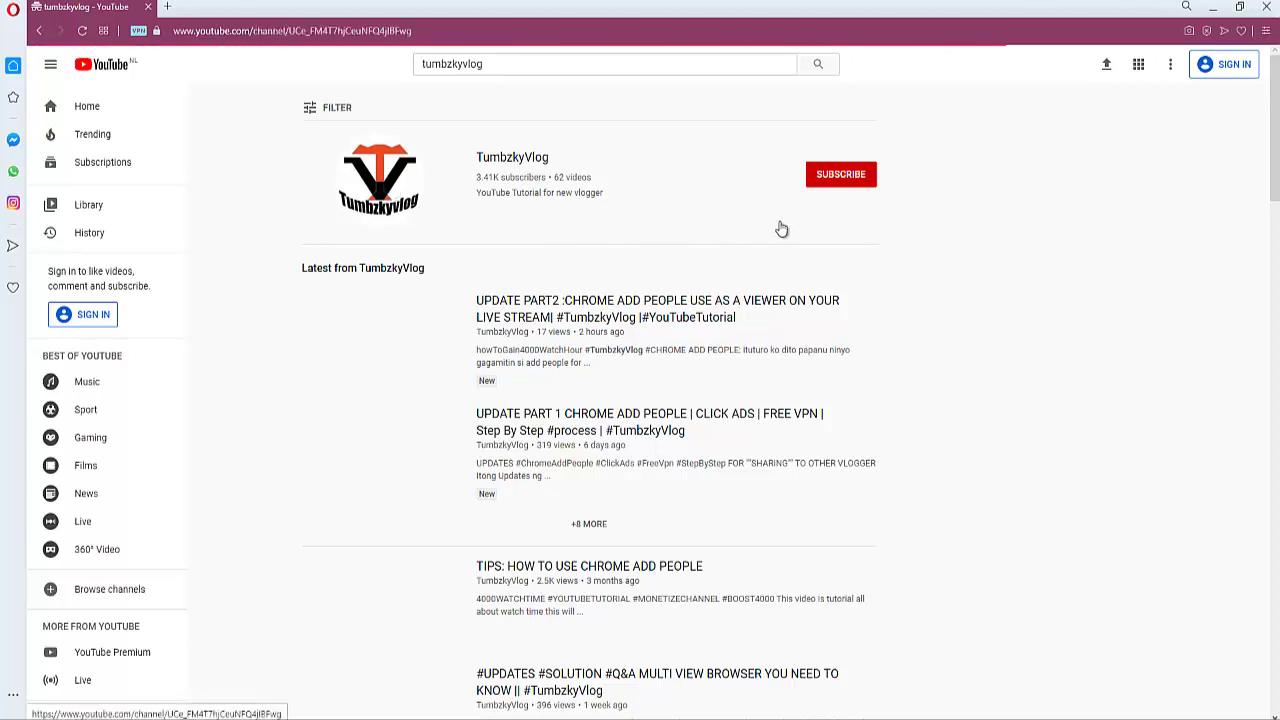